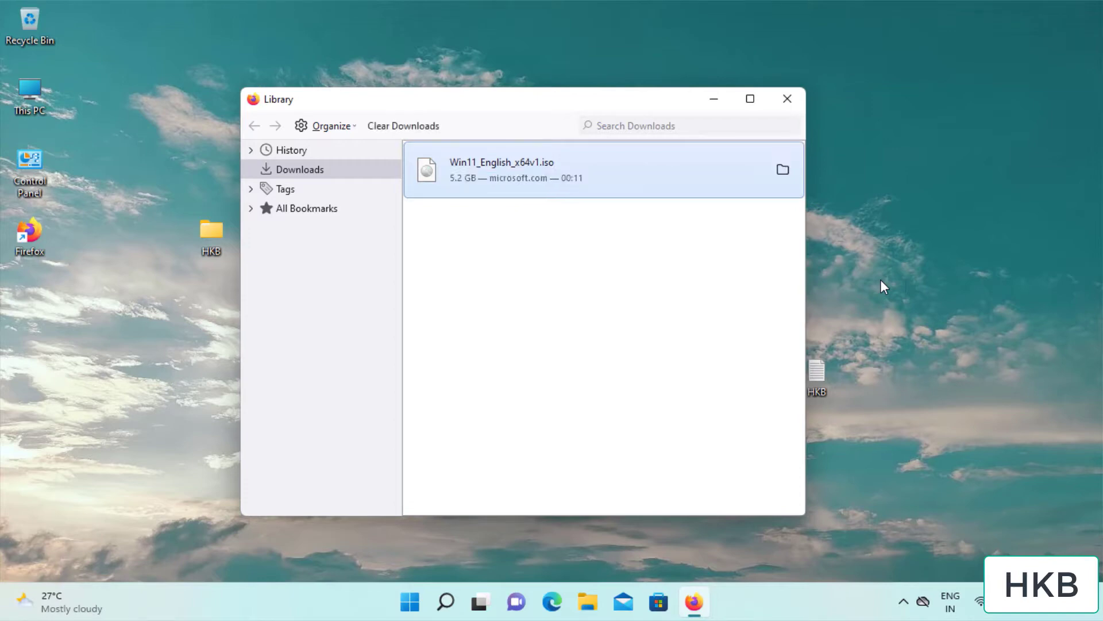
# - Search the web for "windows 8" and open Microsoft's Windows 8.1 Disc Image (ISO File) download page
pyautogui.click(782, 103)
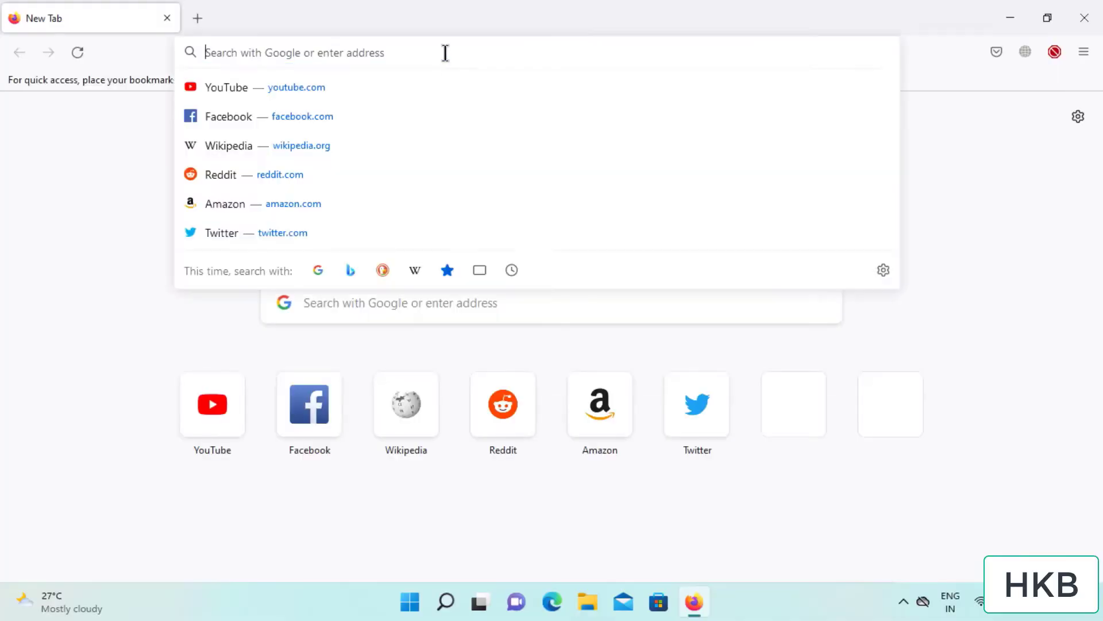
pyautogui.write('windows 8')
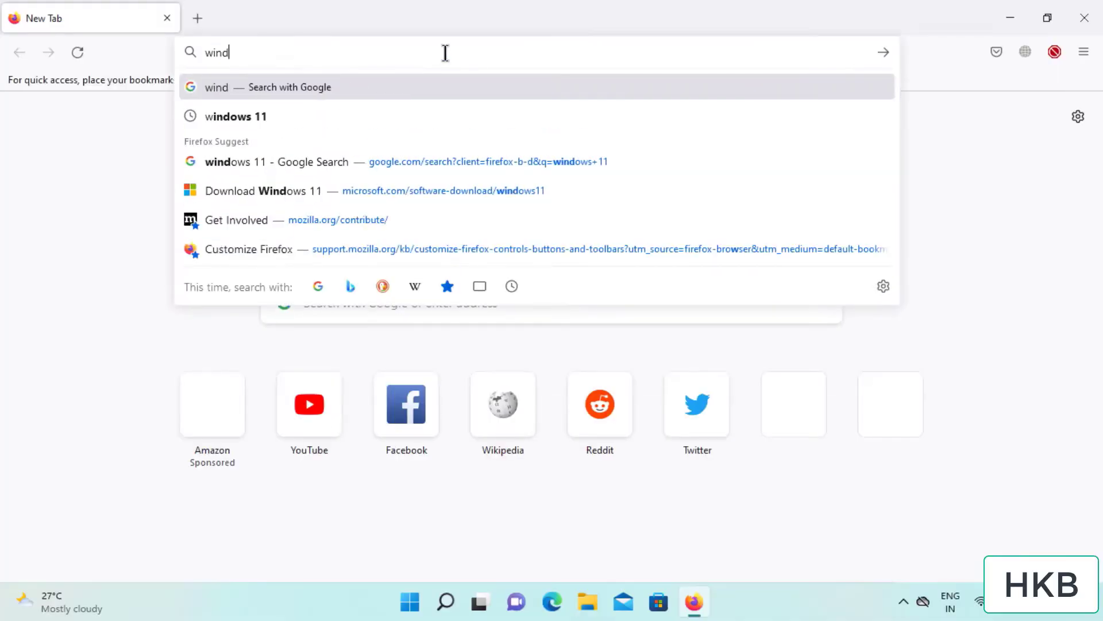
pyautogui.press('Return')
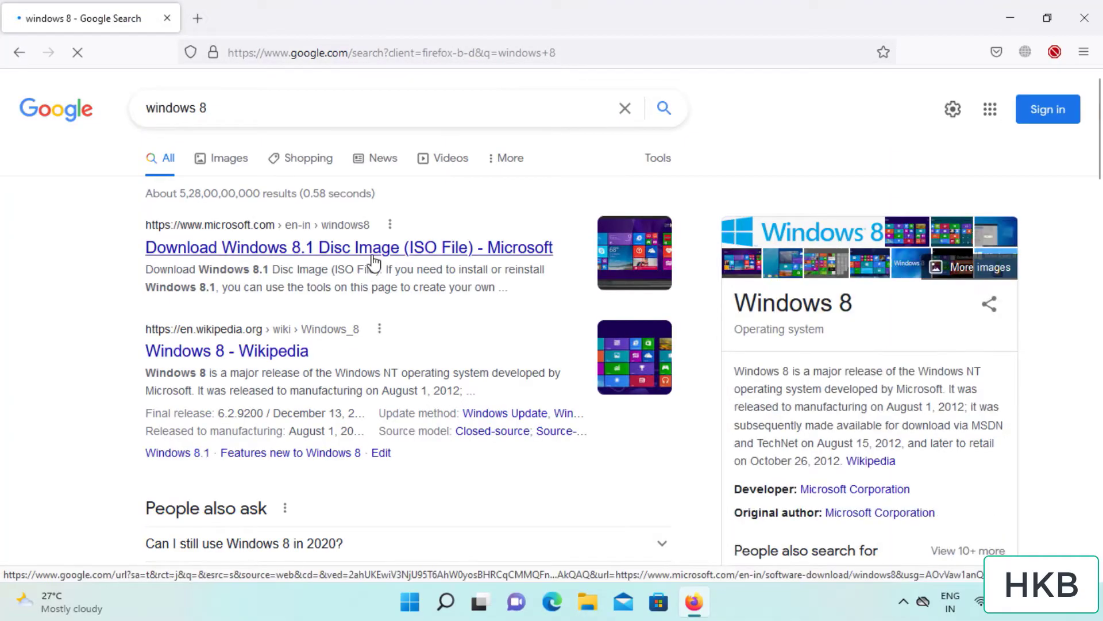
pyautogui.click(371, 258)
# - Select Windows 8.1 as the edition to download and confirm the choice
pyautogui.scroll(-5, 379, 259)
pyautogui.scroll(-3, 362, 287)
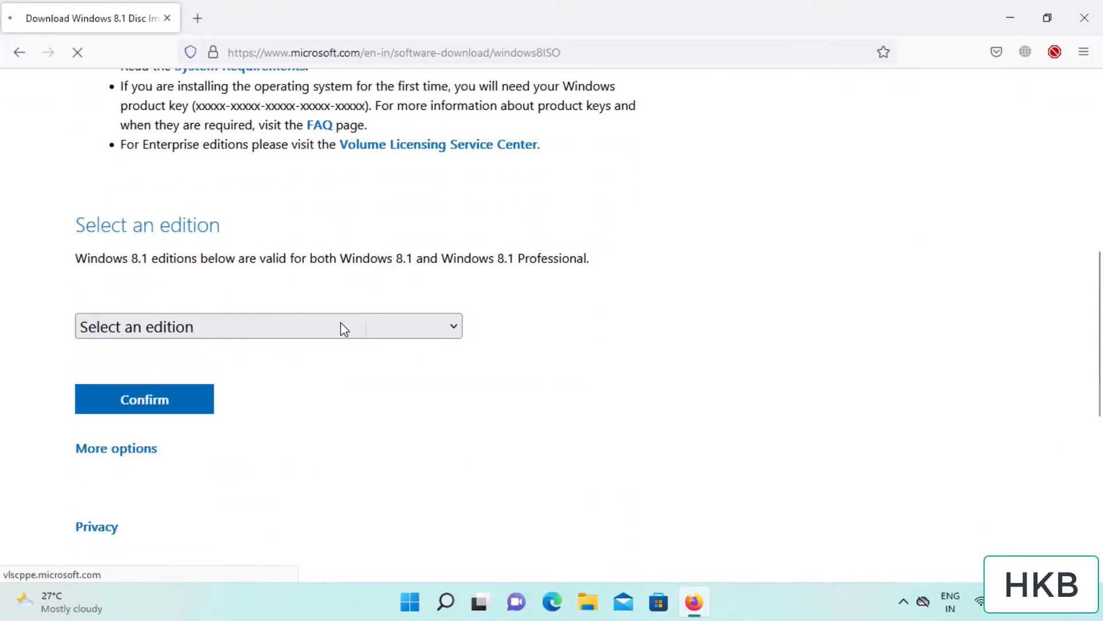
pyautogui.click(342, 326)
pyautogui.click(210, 384)
pyautogui.click(161, 411)
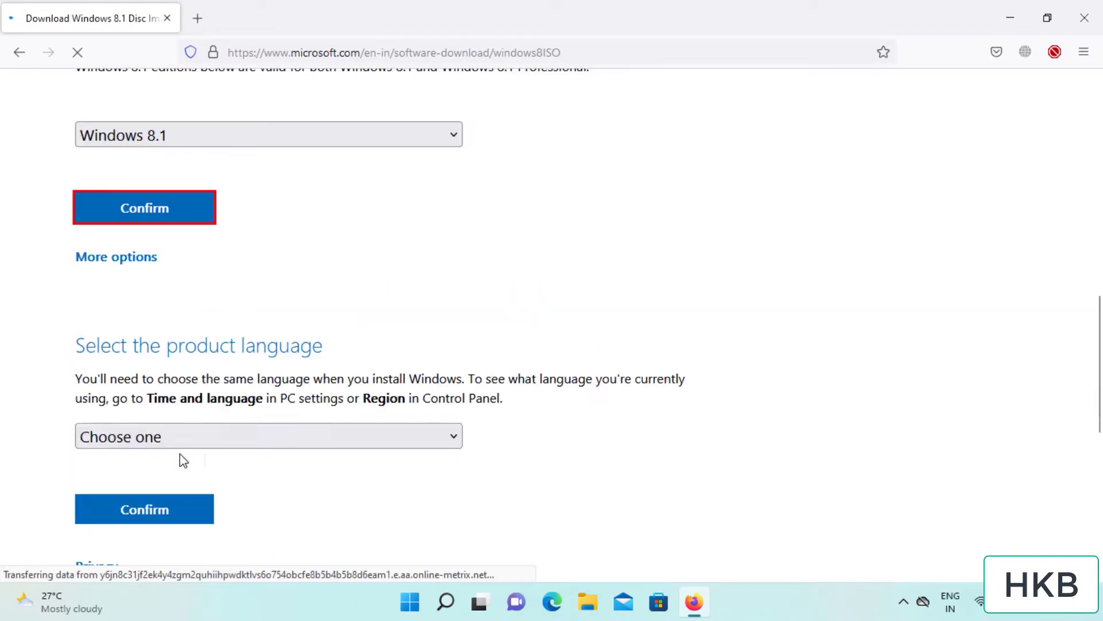
# - Confirm English as the product language and download the 64-bit Windows 8.1 ISO, closing the downloads library when done
pyautogui.click(180, 440)
pyautogui.press('Escape')
pyautogui.click(209, 504)
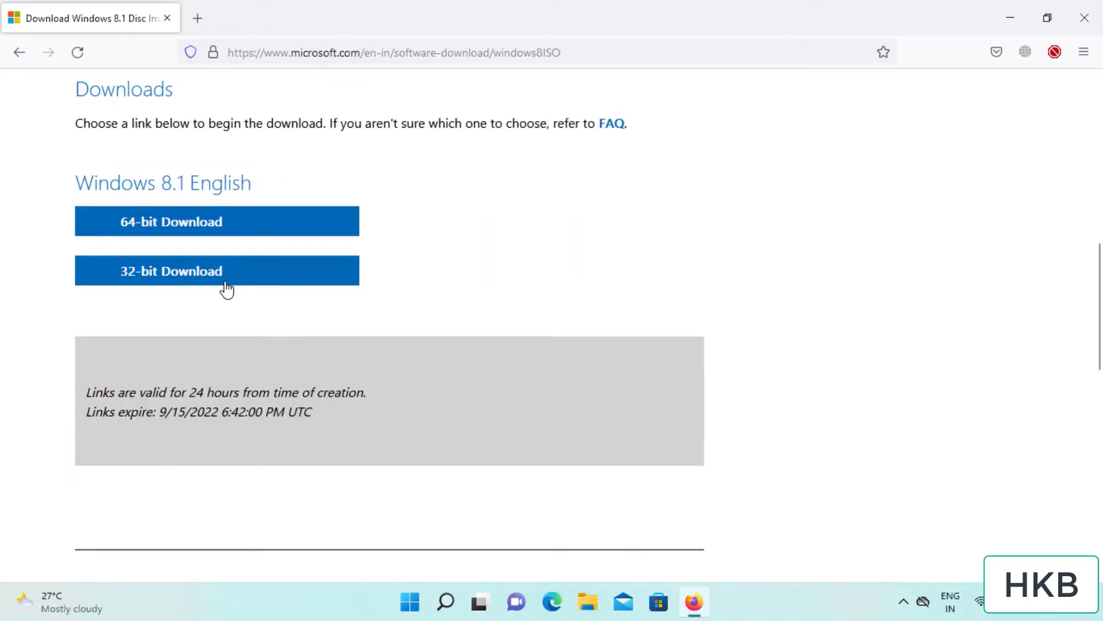
pyautogui.click(222, 230)
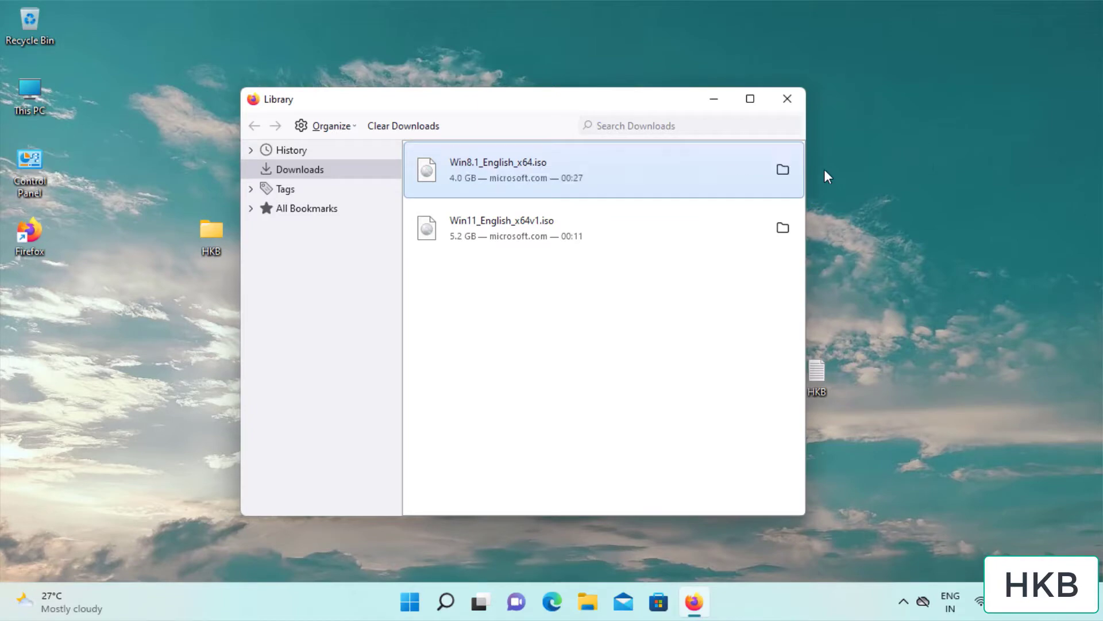
pyautogui.click(785, 98)
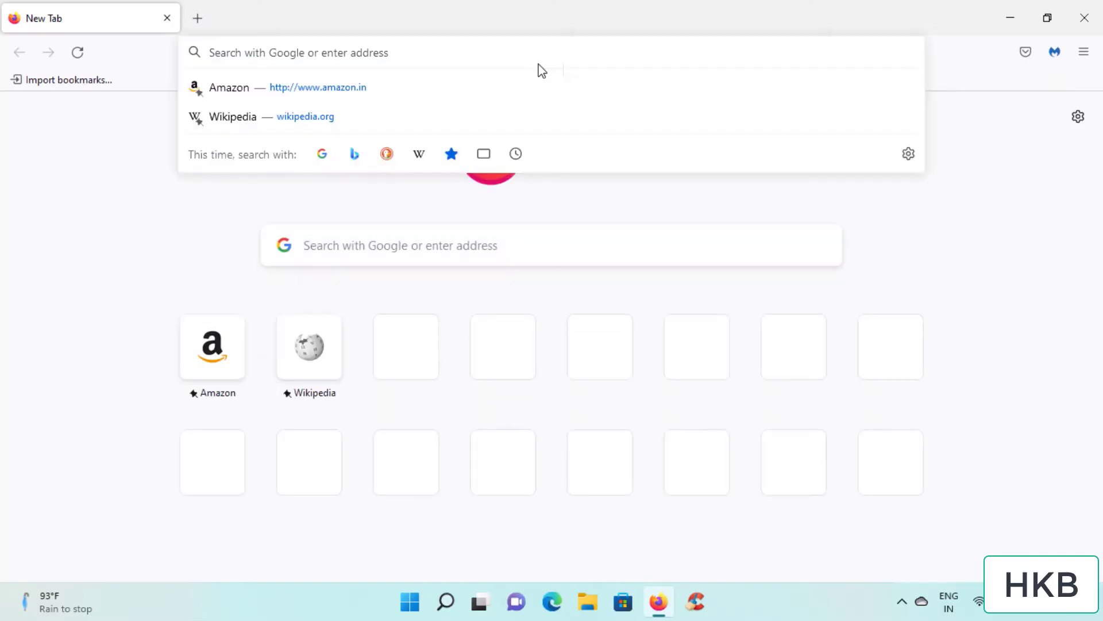
# - Search the web for "windows 10 download" and open Microsoft's Download Windows 10 page
pyautogui.write('windows 10 download')
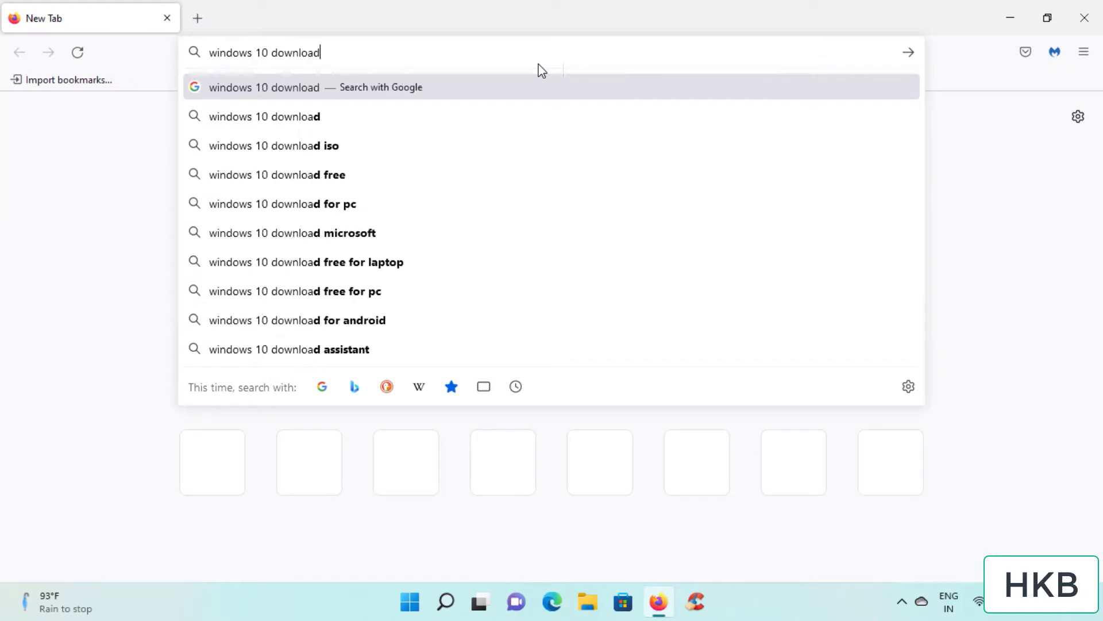
pyautogui.press('Return')
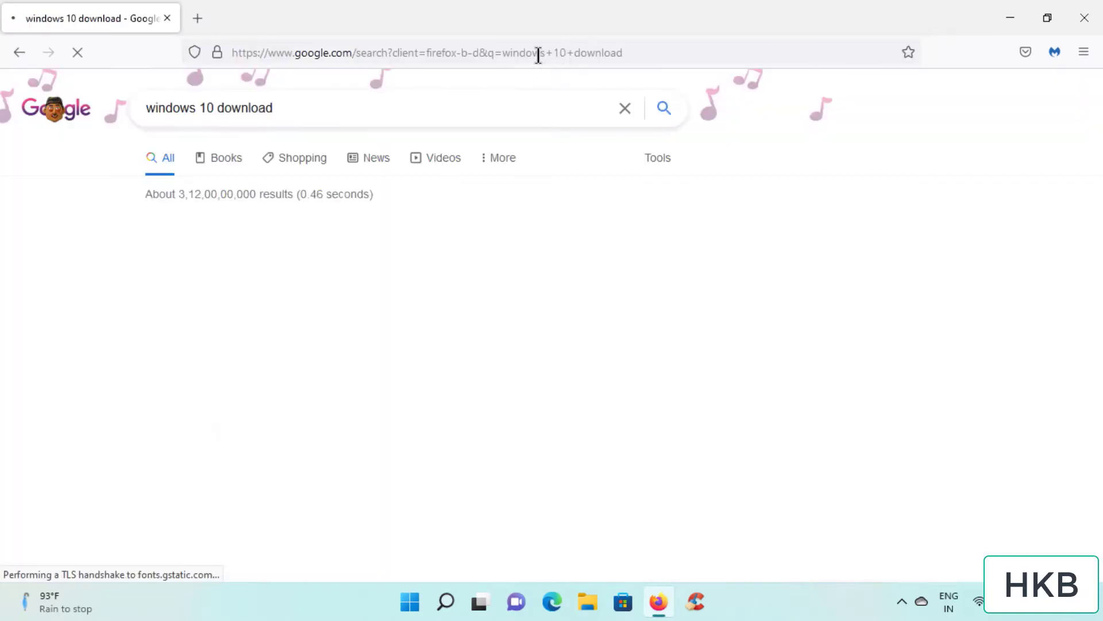
pyautogui.click(291, 248)
# - Download the Windows 10 media creation tool and close the browser
pyautogui.moveTo(1099, 137); pyautogui.dragTo(992, 266)
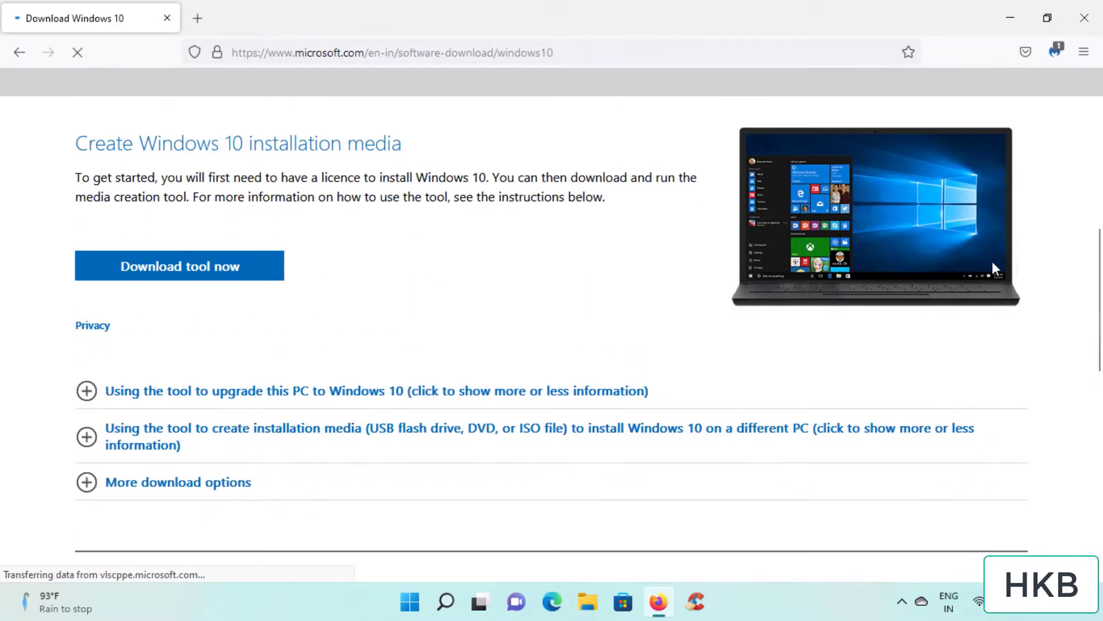
pyautogui.scroll(1, 173, 259)
pyautogui.click(210, 345)
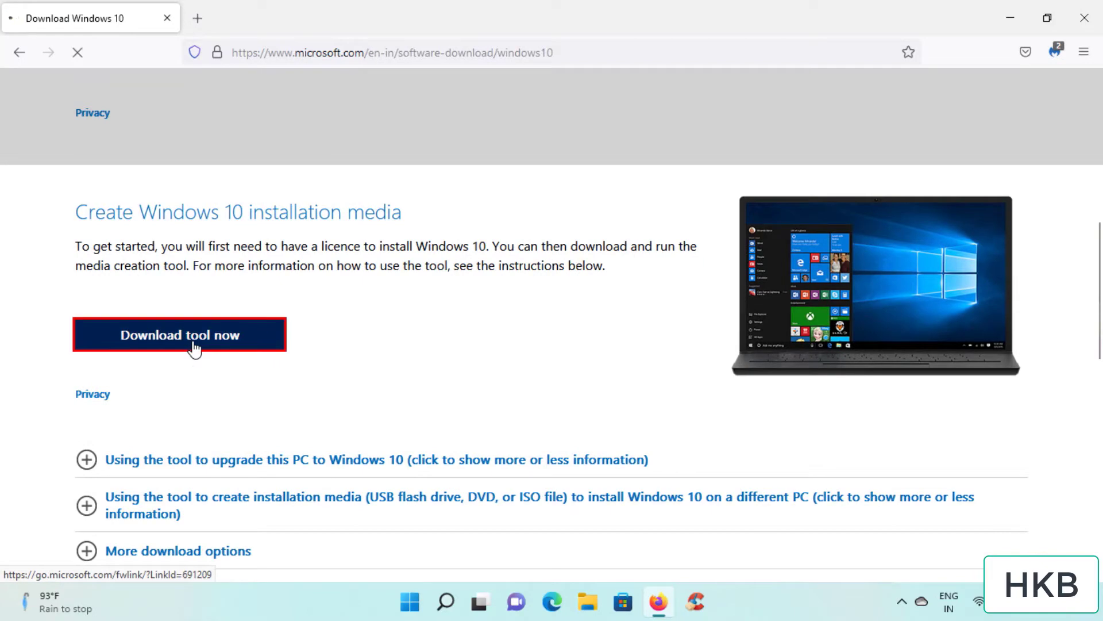
pyautogui.click(1084, 17)
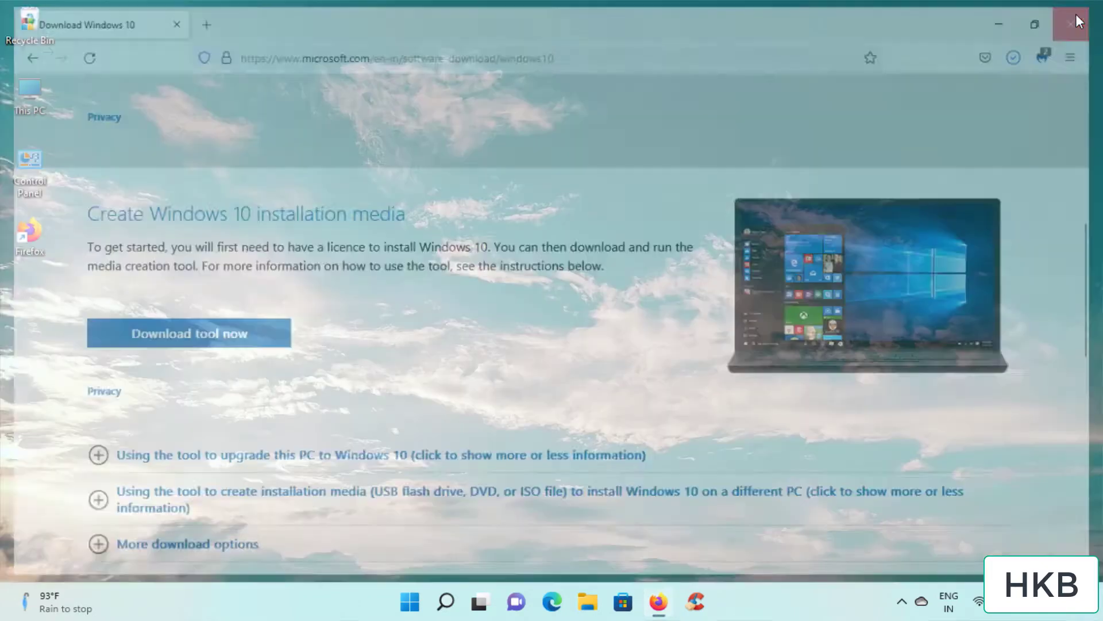
# - Run MediaCreationTool21H2 from the Downloads folder, allow it to make changes, and close the folder window
pyautogui.click(587, 602)
pyautogui.doubleClick(632, 201)
pyautogui.doubleClick(451, 191)
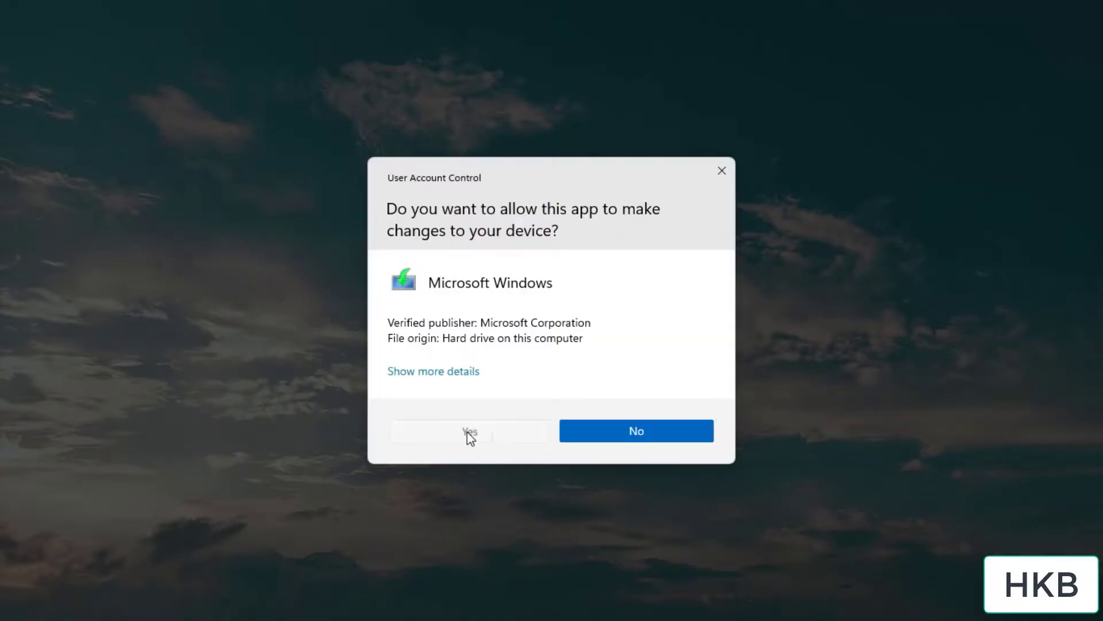
pyautogui.click(470, 432)
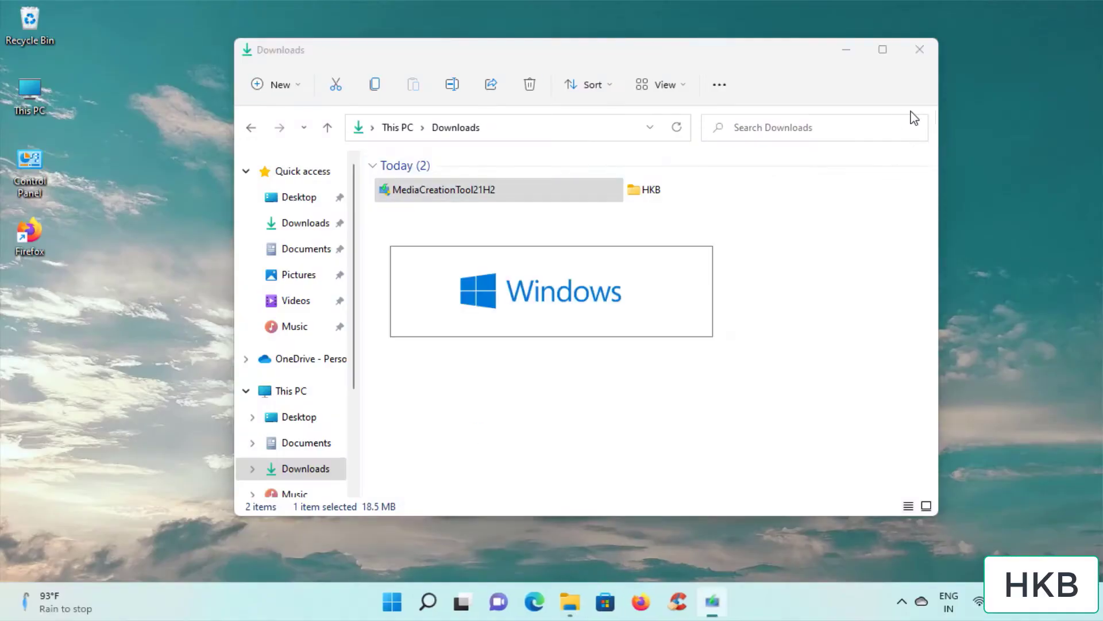
pyautogui.click(920, 48)
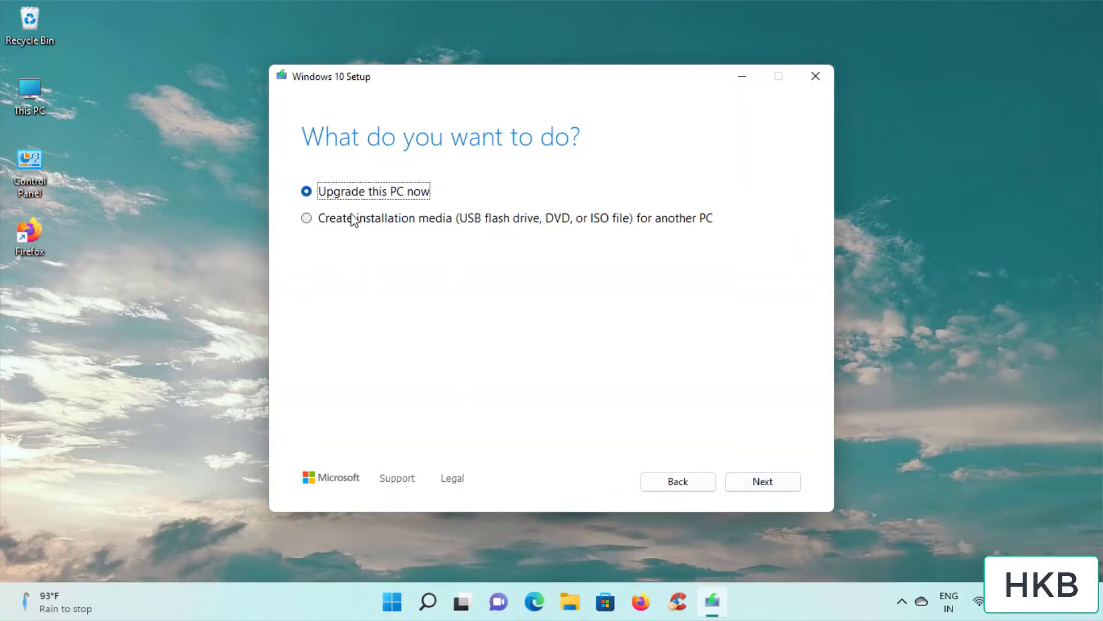
# - Choose to create installation media (USB flash drive, DVD, or ISO file) for another PC and continue
pyautogui.click(352, 217)
pyautogui.click(763, 481)
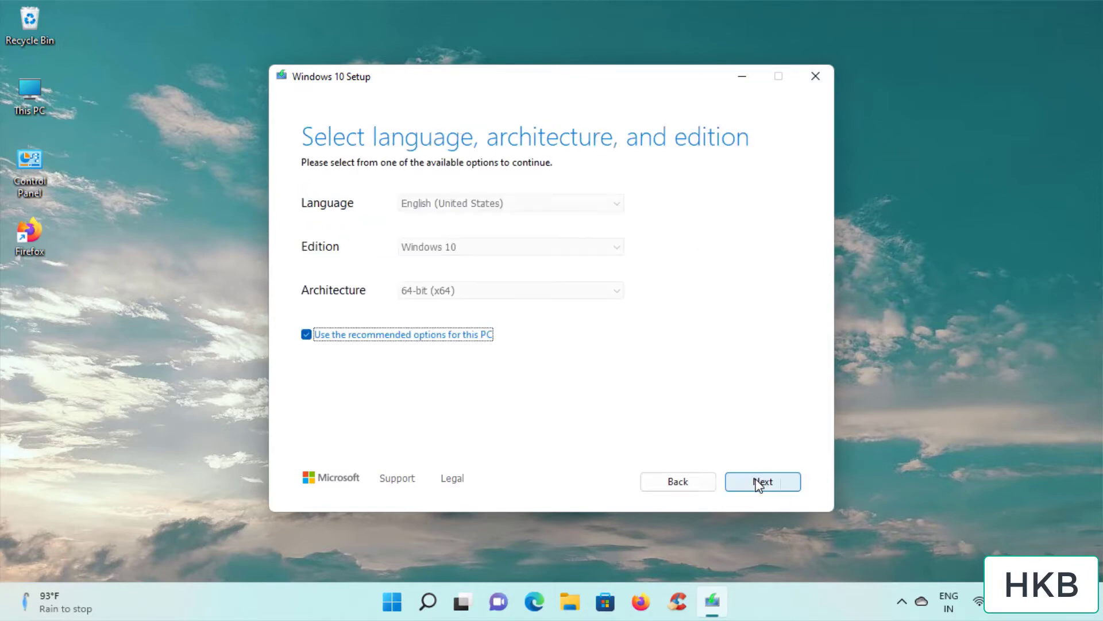
# - Look through the language, edition and architecture choices with the recommended options for this PC temporarily turned off
pyautogui.click(403, 335)
pyautogui.click(488, 201)
pyautogui.click(485, 251)
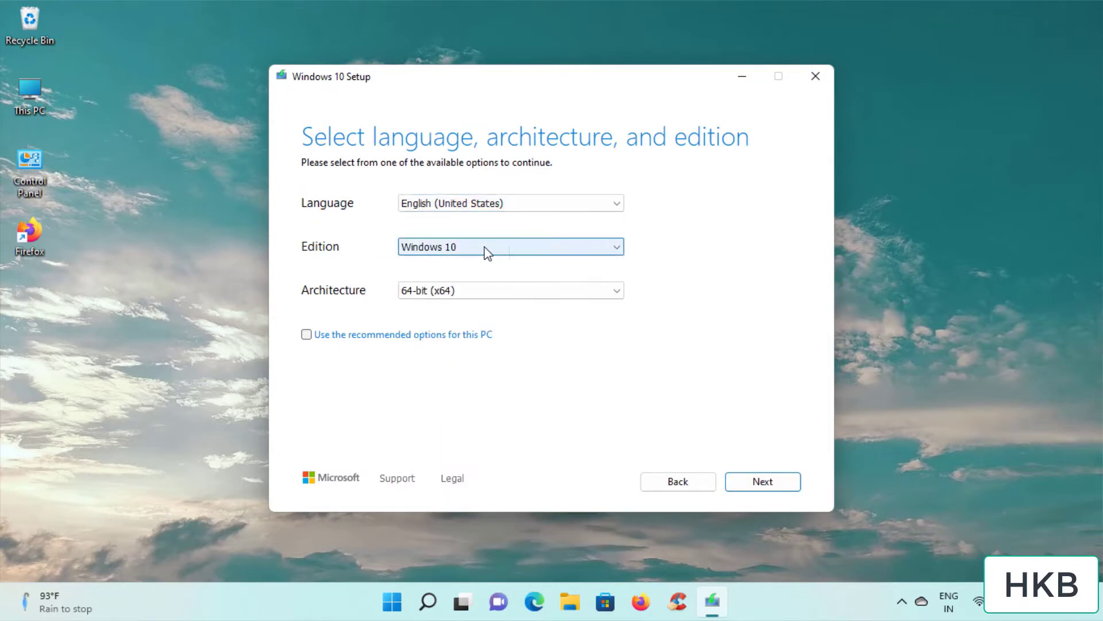
pyautogui.click(454, 292)
pyautogui.click(427, 317)
pyautogui.click(306, 334)
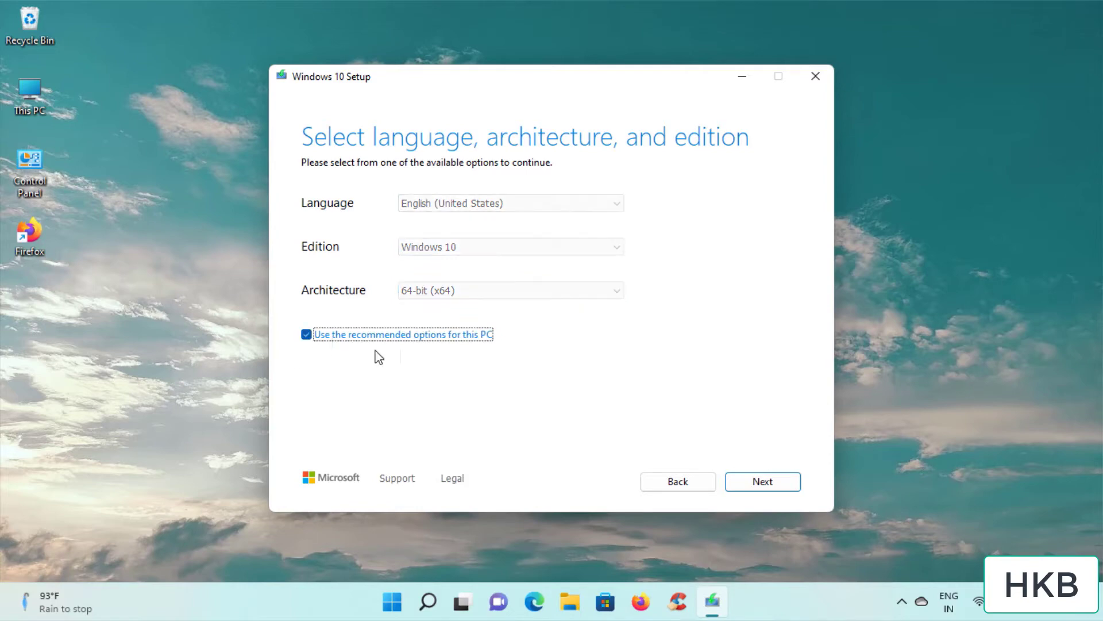
# - Accept the recommended language, edition and architecture, and choose ISO file as the media to use
pyautogui.click(759, 484)
pyautogui.click(308, 247)
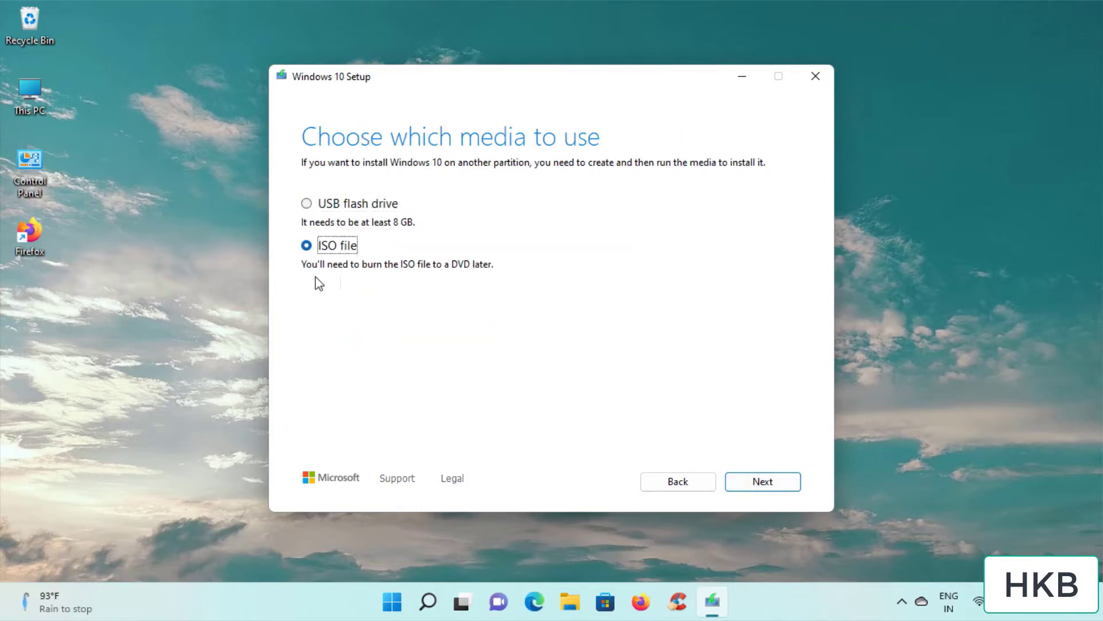
pyautogui.click(761, 484)
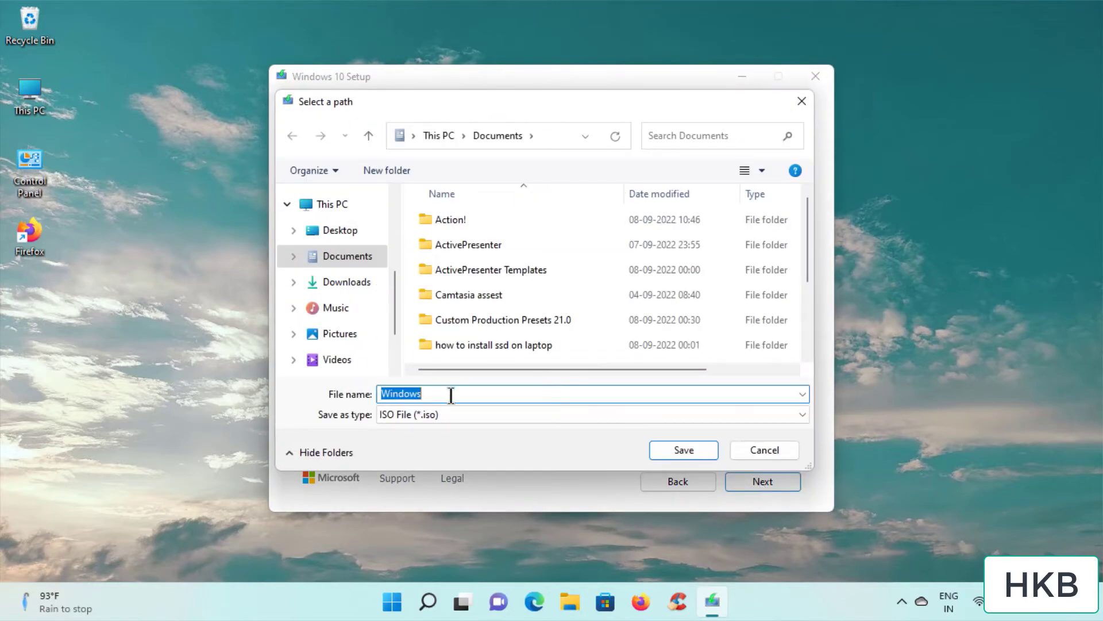
# - Save the ISO file to the Desktop under the name "Windows 10" and finish the setup
pyautogui.click(448, 391)
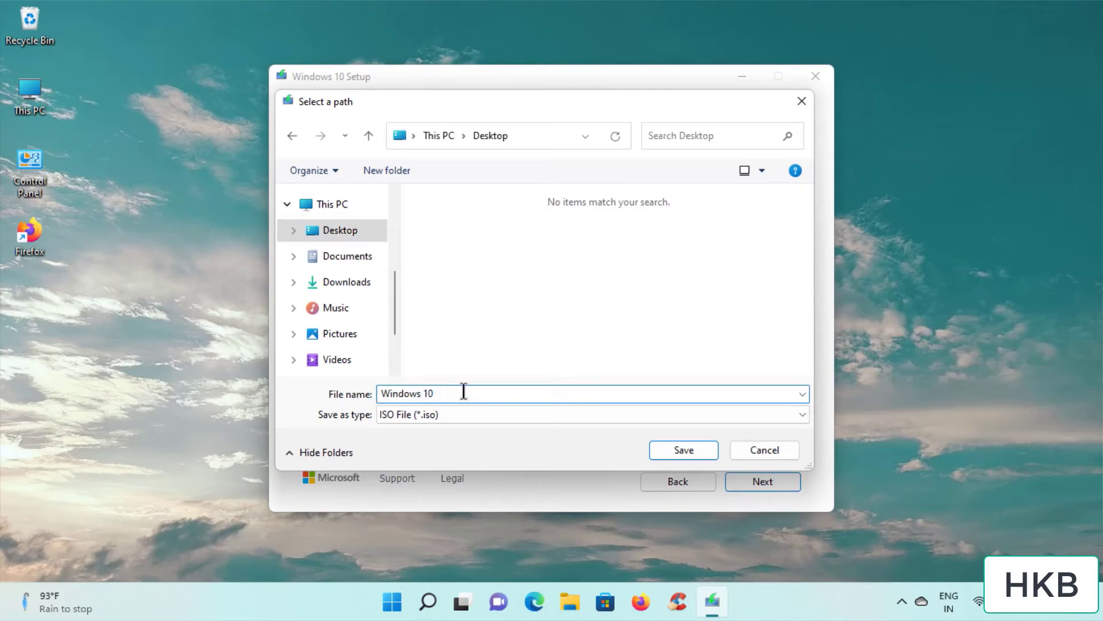
pyautogui.write('10')
pyautogui.click(674, 451)
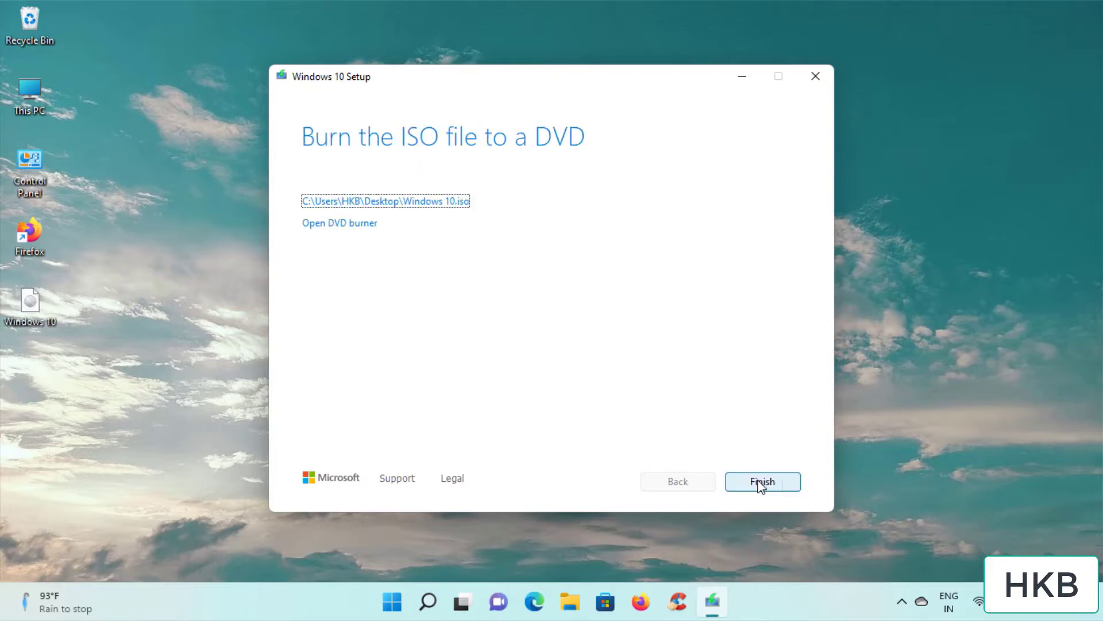
pyautogui.click(781, 482)
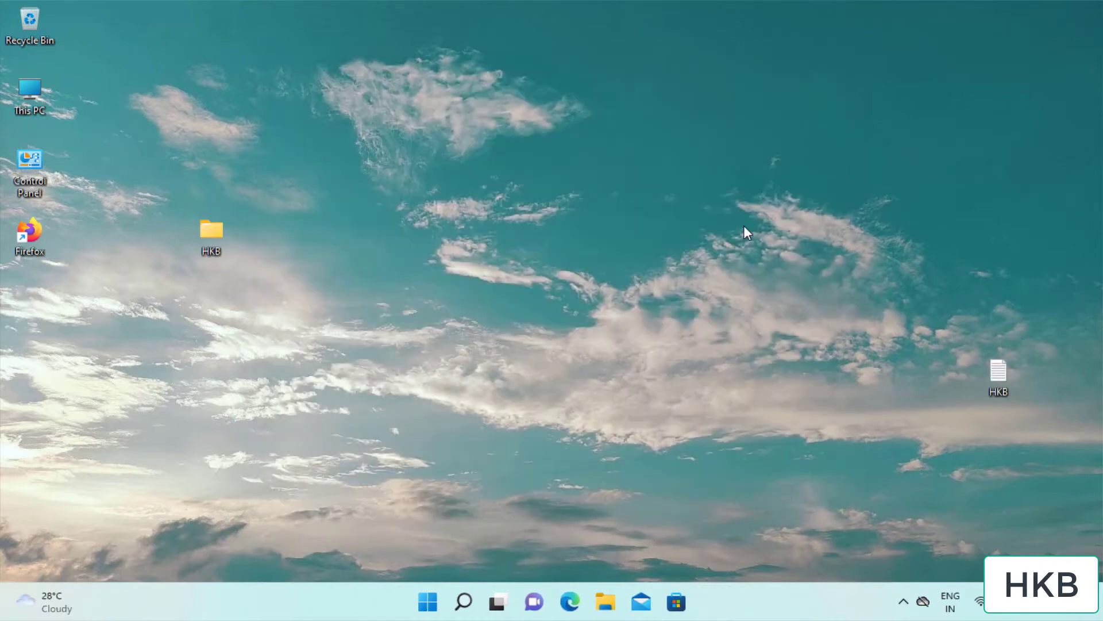
# - Open the Downloads folder in File Explorer and switch its files from a list to an icon view
pyautogui.rightClick(744, 228)
pyautogui.click(746, 223)
pyautogui.click(604, 599)
pyautogui.doubleClick(531, 247)
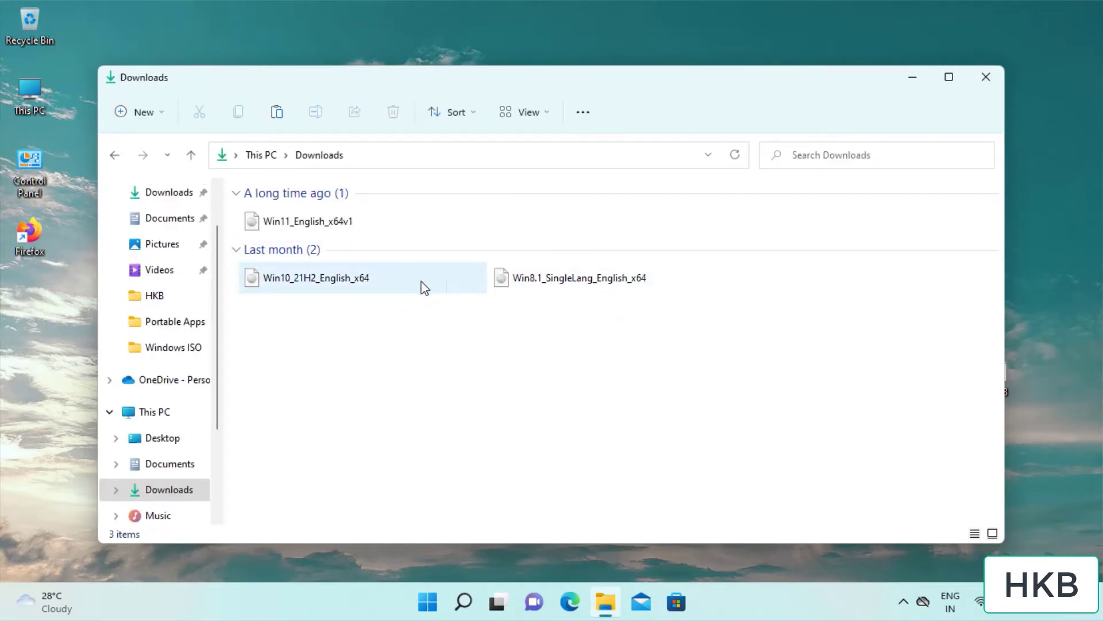
pyautogui.hotkey('ctrl', 'shift', '3')
pyautogui.click(282, 241)
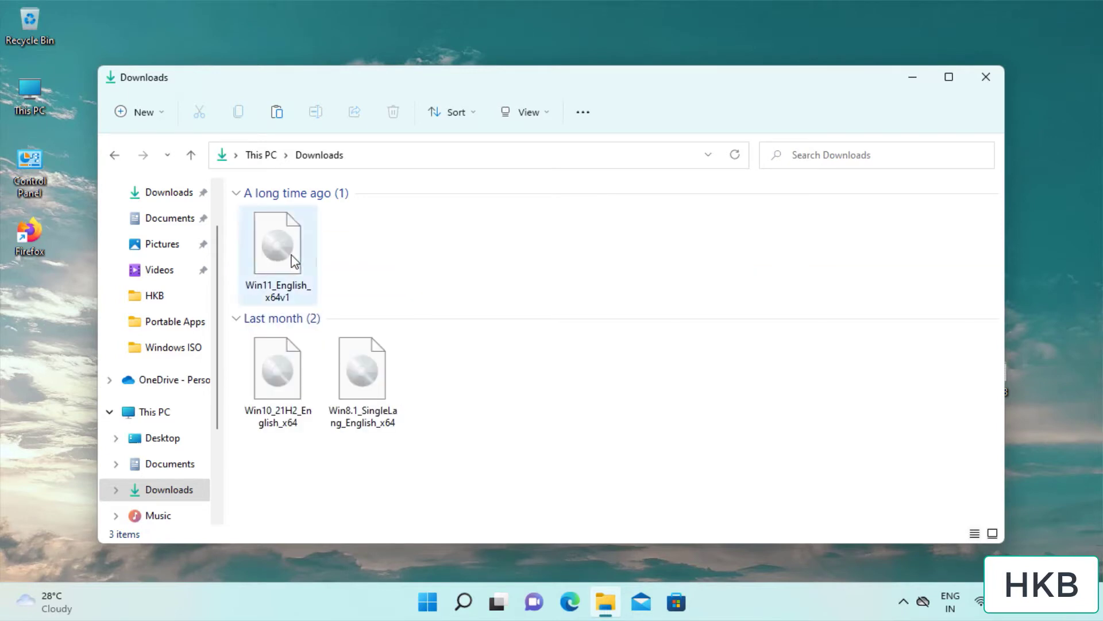
# - Rename the Win11_English_x64v1 file as Windows11, without a space
pyautogui.rightClick(237, 251)
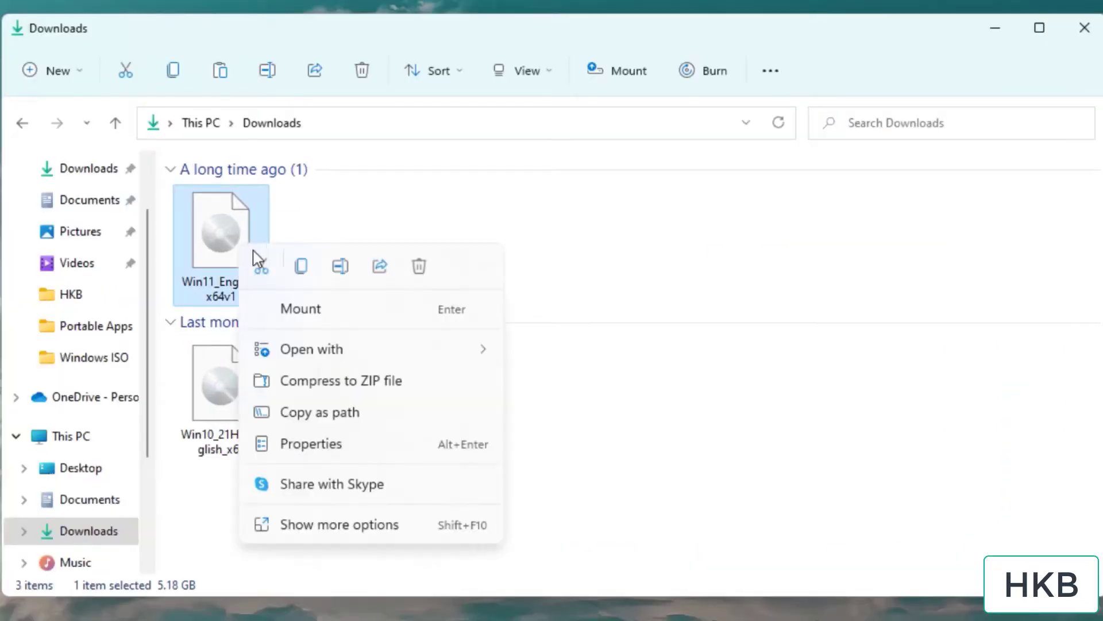
pyautogui.click(337, 266)
pyautogui.click(237, 294)
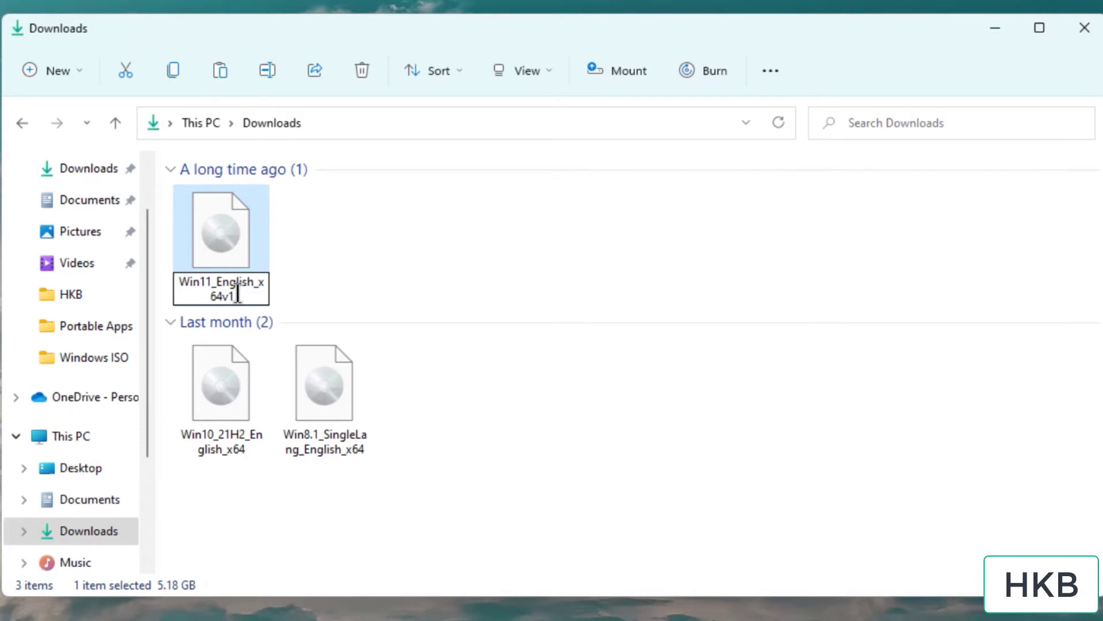
pyautogui.press('BackSpace')
pyautogui.press('BackSpace')
pyautogui.press('BackSpace')
pyautogui.press('BackSpace')
pyautogui.press('BackSpace')
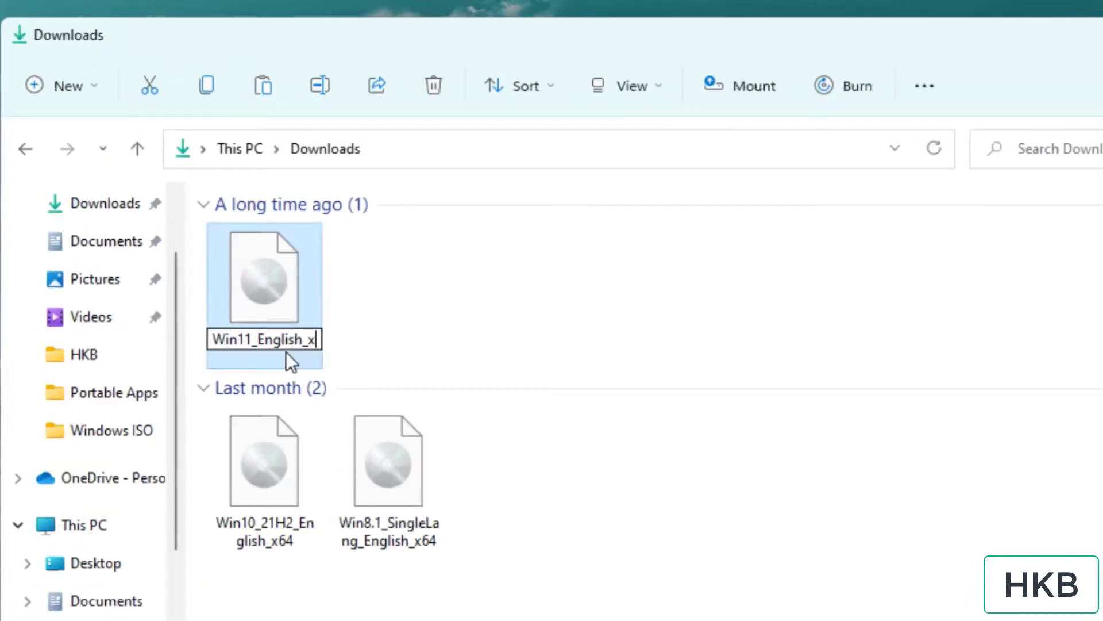
pyautogui.press('BackSpace')
pyautogui.press('BackSpace')
pyautogui.press('BackSpace')
pyautogui.press('BackSpace')
pyautogui.press('BackSpace')
pyautogui.press('BackSpace')
pyautogui.press('BackSpace')
pyautogui.press('BackSpace')
pyautogui.press('BackSpace')
pyautogui.press('BackSpace')
pyautogui.press('BackSpace')
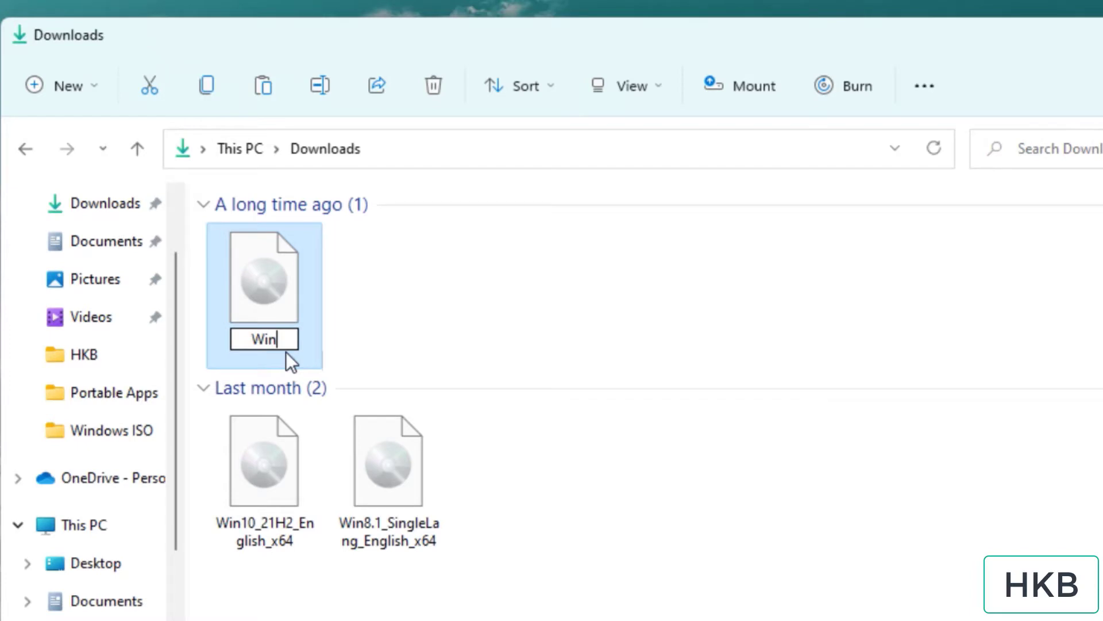
pyautogui.write('dows 11')
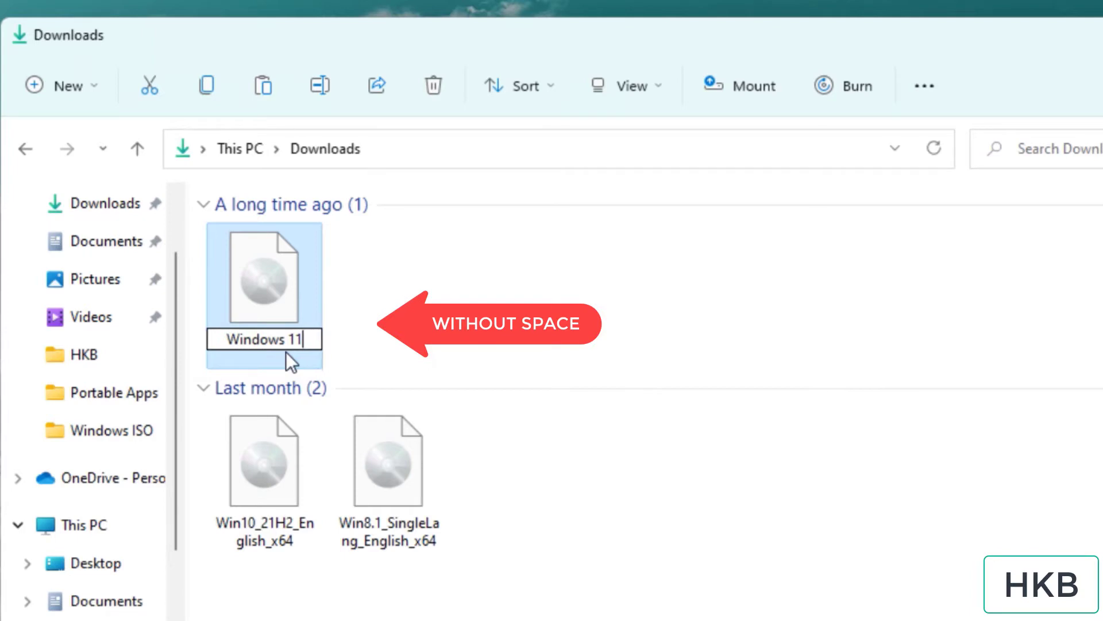
pyautogui.press('BackSpace')
pyautogui.press('BackSpace')
pyautogui.press('BackSpace')
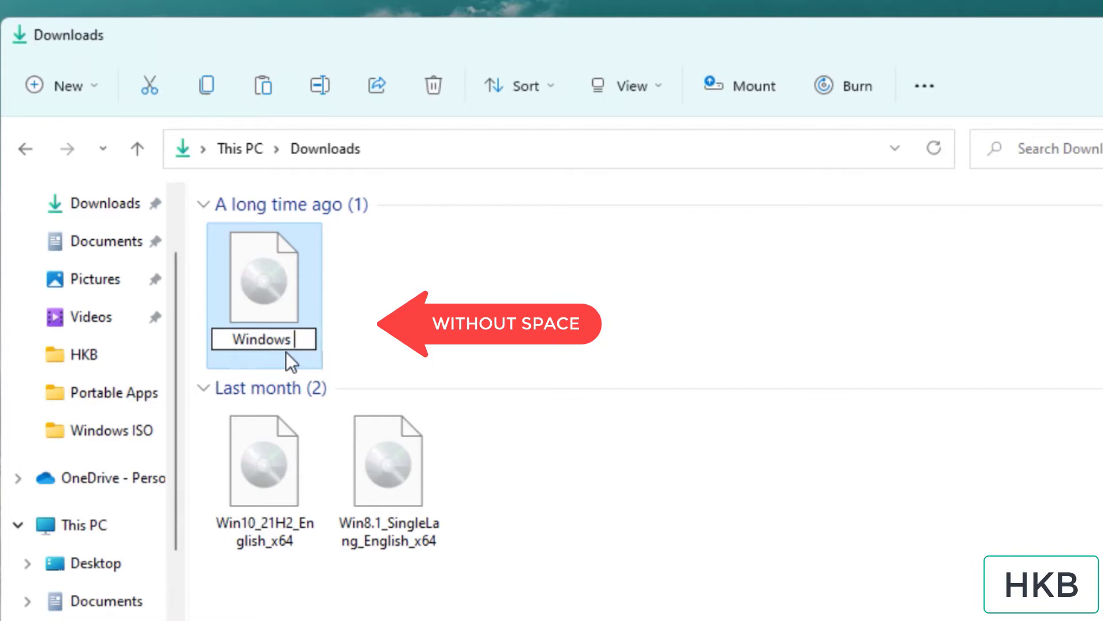
pyautogui.write('11')
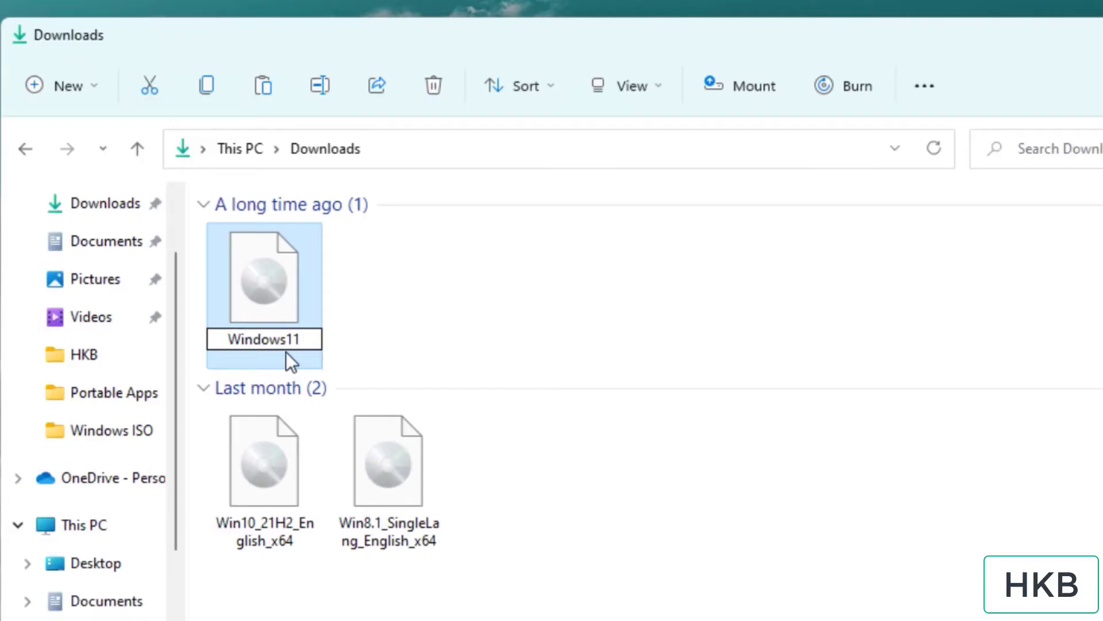
pyautogui.press('Return')
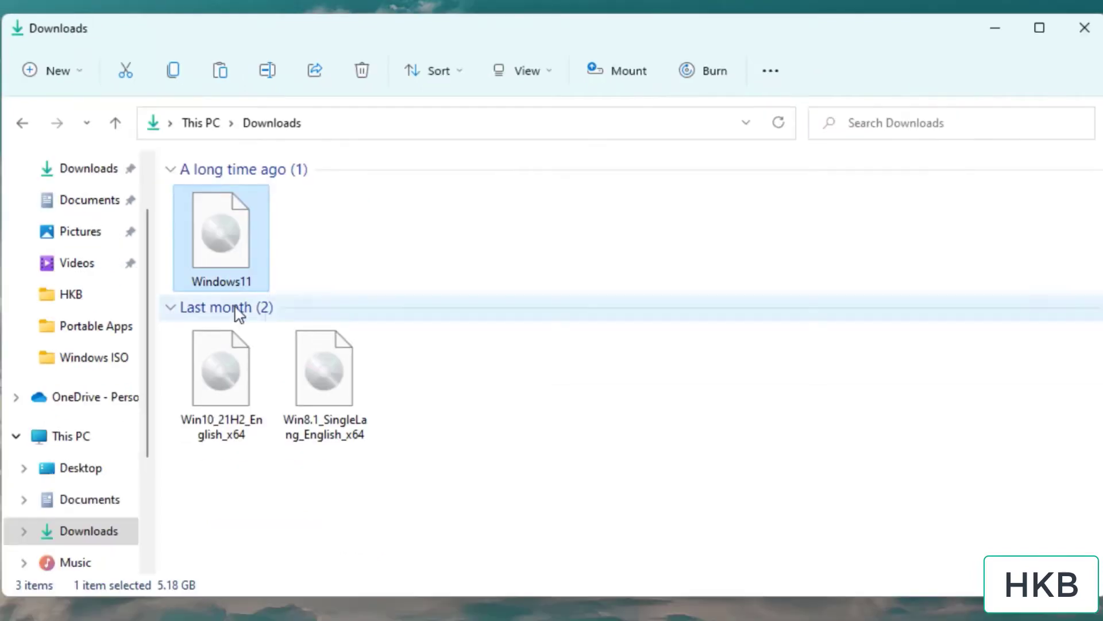
# - Rename the Win10_21H2_English_x64 file as Windows10, without a space
pyautogui.click(304, 488)
pyautogui.rightClick(254, 406)
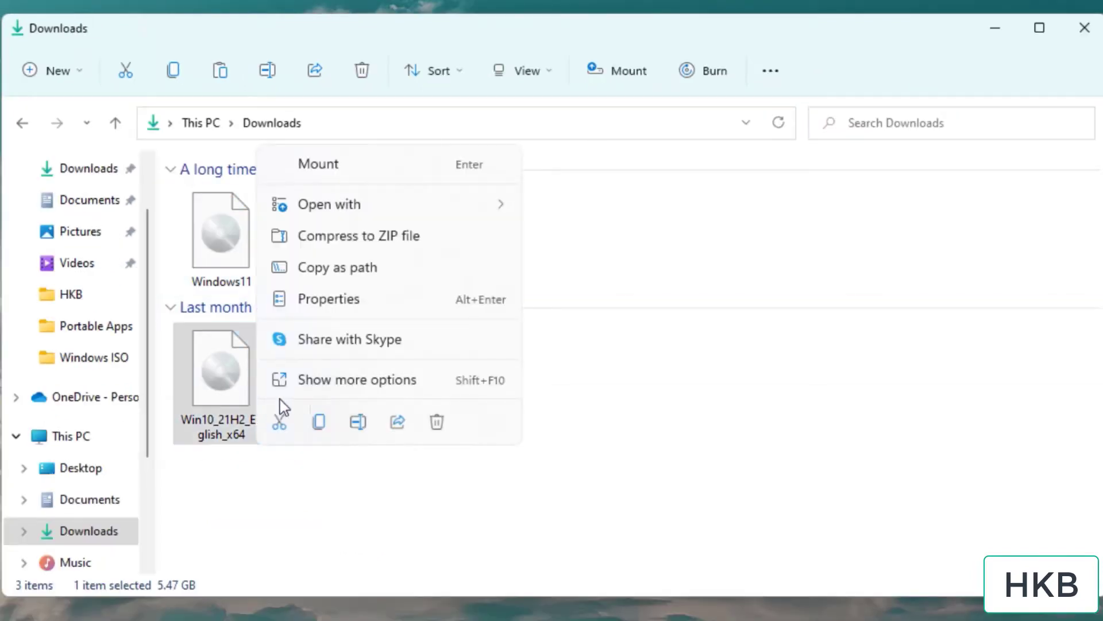
pyautogui.click(357, 422)
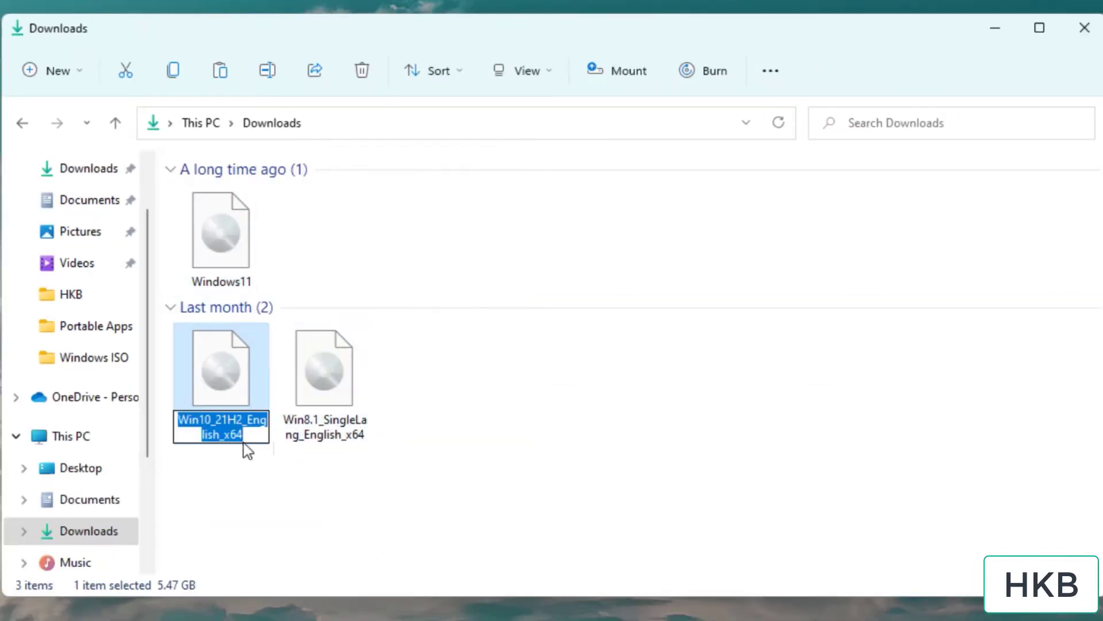
pyautogui.click(250, 436)
pyautogui.press('BackSpace')
pyautogui.press('BackSpace')
pyautogui.press('BackSpace')
pyautogui.press('BackSpace')
pyautogui.press('BackSpace')
pyautogui.press('BackSpace')
pyautogui.press('BackSpace')
pyautogui.press('BackSpace')
pyautogui.press('BackSpace')
pyautogui.press('BackSpace')
pyautogui.press('BackSpace')
pyautogui.press('BackSpace')
pyautogui.press('BackSpace')
pyautogui.press('BackSpace')
pyautogui.press('BackSpace')
pyautogui.press('BackSpace')
pyautogui.press('BackSpace')
pyautogui.press('BackSpace')
pyautogui.press('BackSpace')
pyautogui.press('BackSpace')
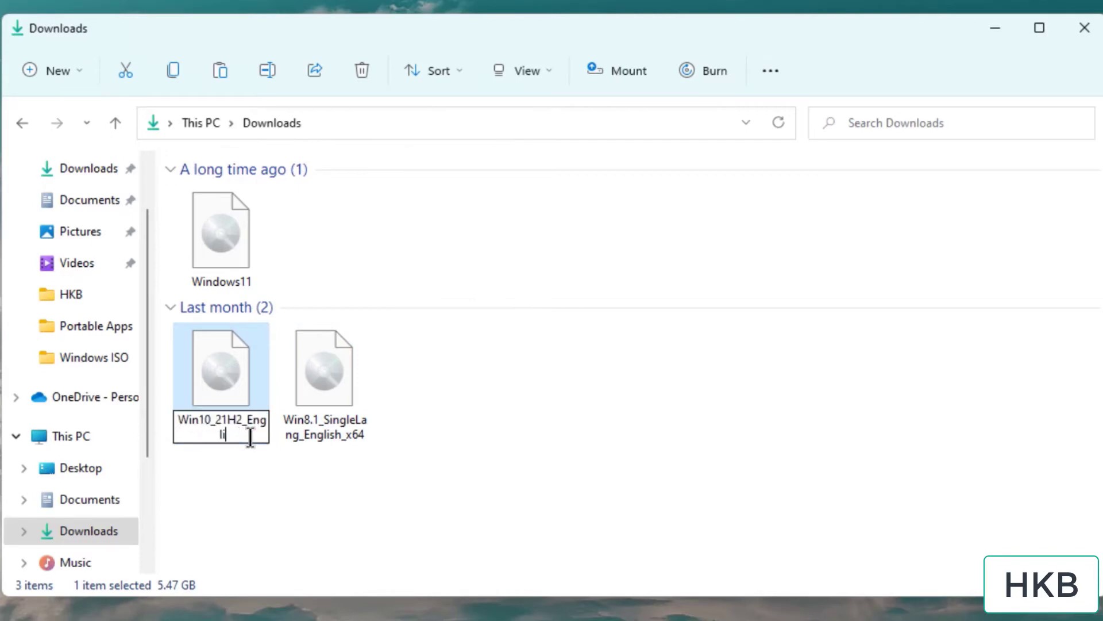
pyautogui.write('ndows')
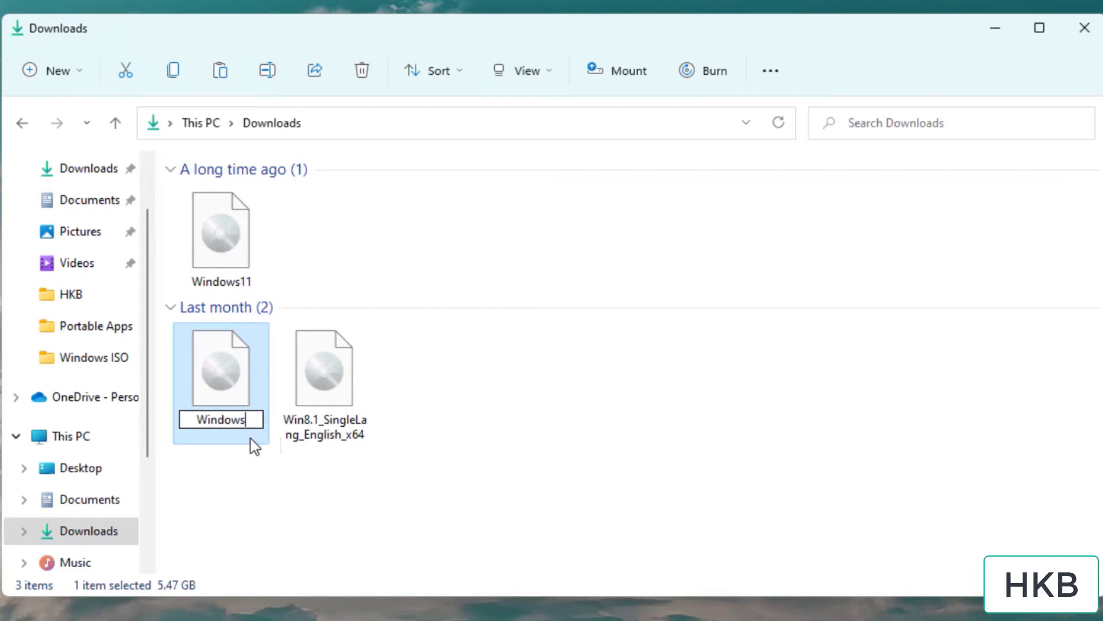
pyautogui.write('10')
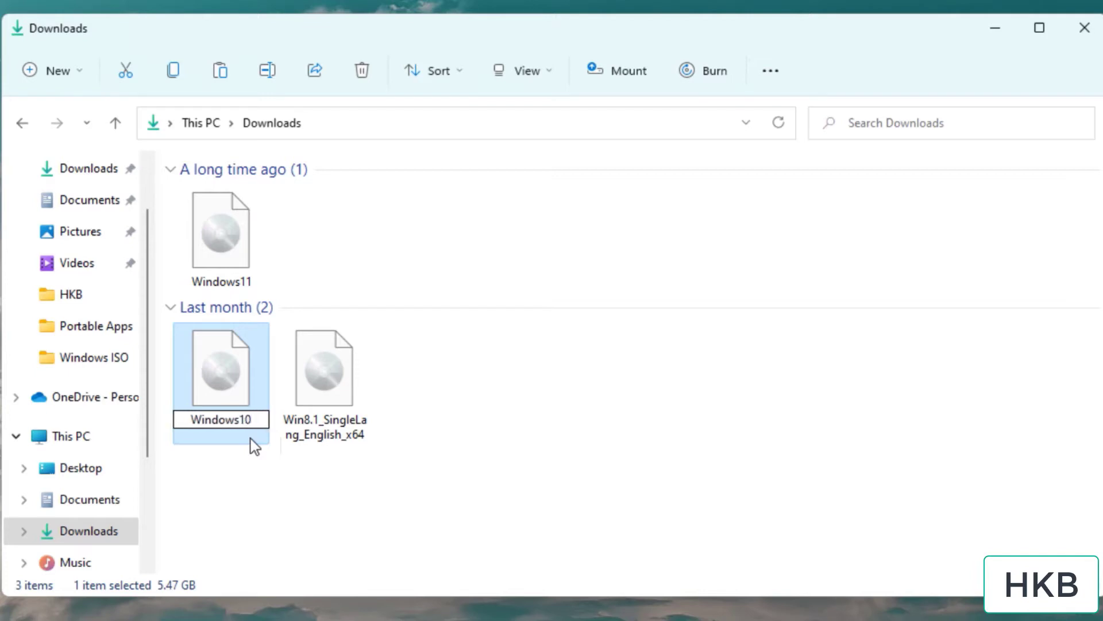
pyautogui.press('Return')
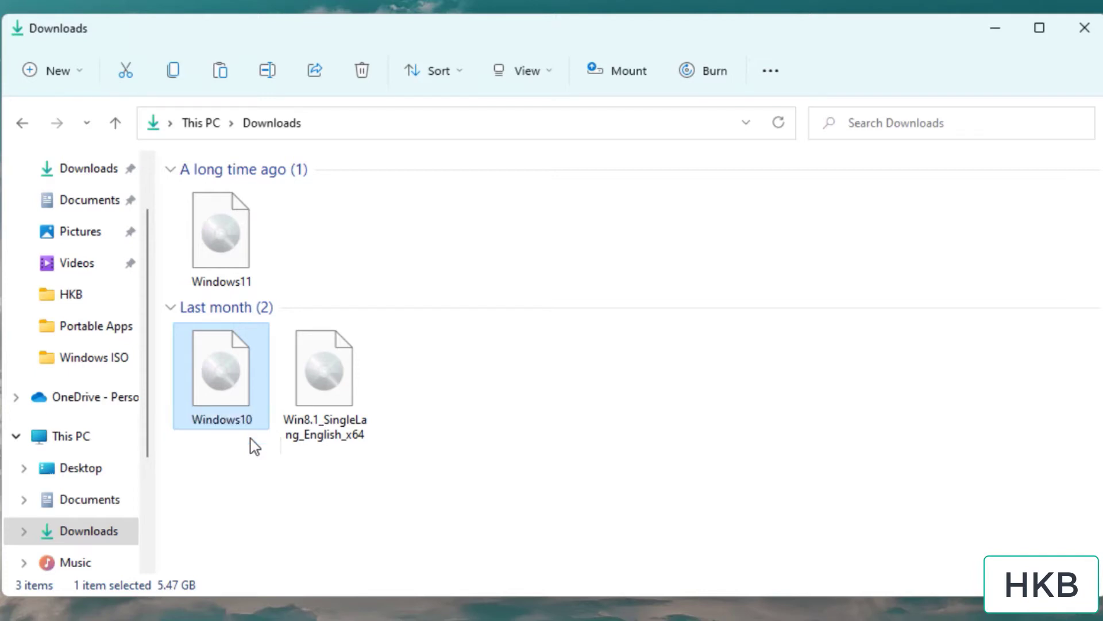
# - Rename the Win8.1_SingleLang_English_x64 file as Win8.1 and close the Downloads folder
pyautogui.click(308, 371)
pyautogui.rightClick(308, 371)
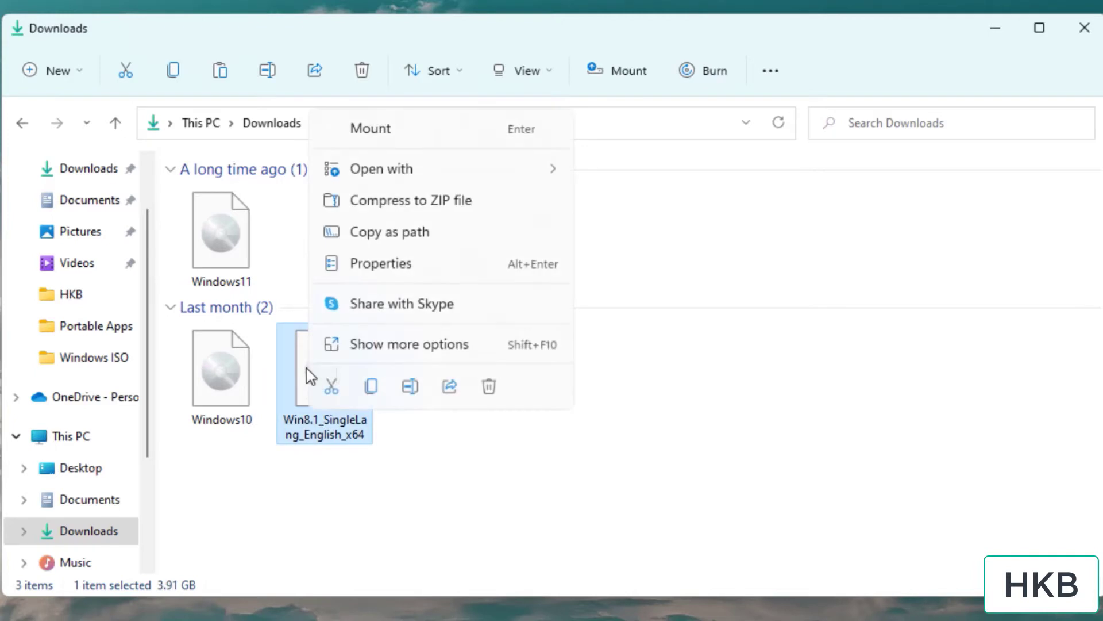
pyautogui.click(414, 397)
pyautogui.press('F2')
pyautogui.click(363, 440)
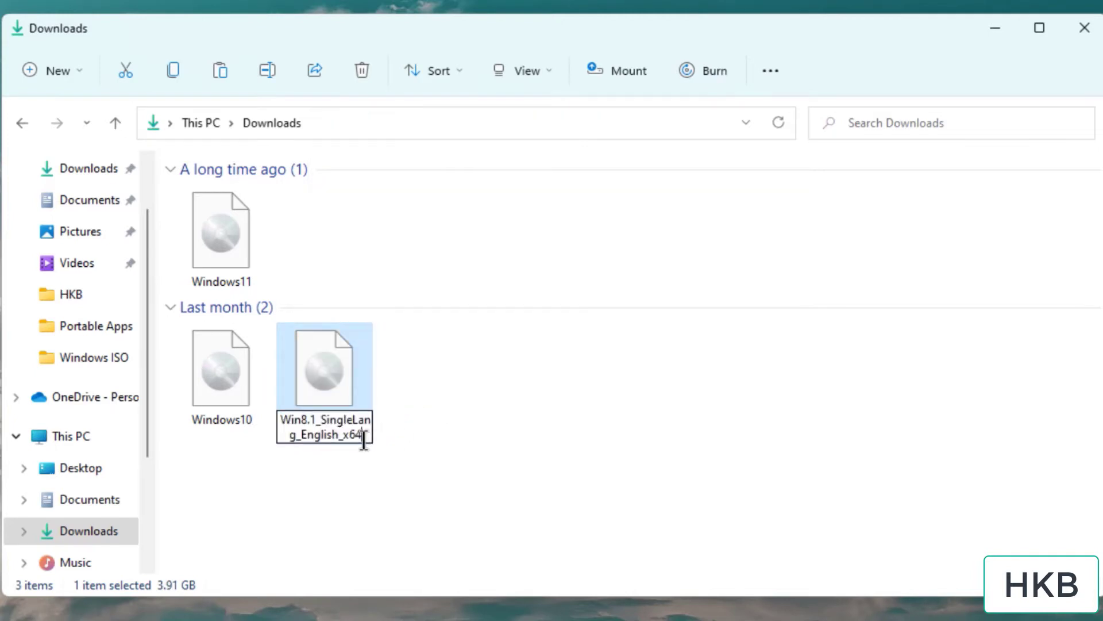
pyautogui.press('BackSpace')
pyautogui.press('BackSpace')
pyautogui.press('BackSpace')
pyautogui.press('BackSpace')
pyautogui.press('BackSpace')
pyautogui.press('BackSpace')
pyautogui.press('BackSpace')
pyautogui.press('BackSpace')
pyautogui.press('BackSpace')
pyautogui.press('BackSpace')
pyautogui.press('BackSpace')
pyautogui.press('BackSpace')
pyautogui.press('BackSpace')
pyautogui.press('BackSpace')
pyautogui.press('BackSpace')
pyautogui.press('BackSpace')
pyautogui.press('BackSpace')
pyautogui.press('BackSpace')
pyautogui.press('BackSpace')
pyautogui.press('BackSpace')
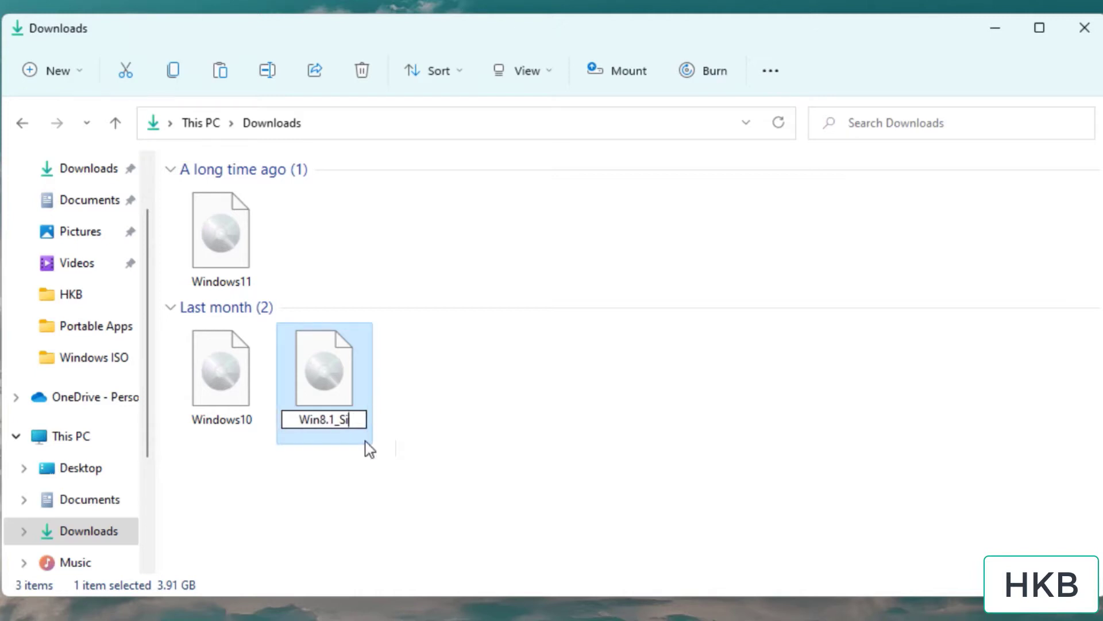
pyautogui.press('BackSpace')
pyautogui.press('BackSpace')
pyautogui.press('BackSpace')
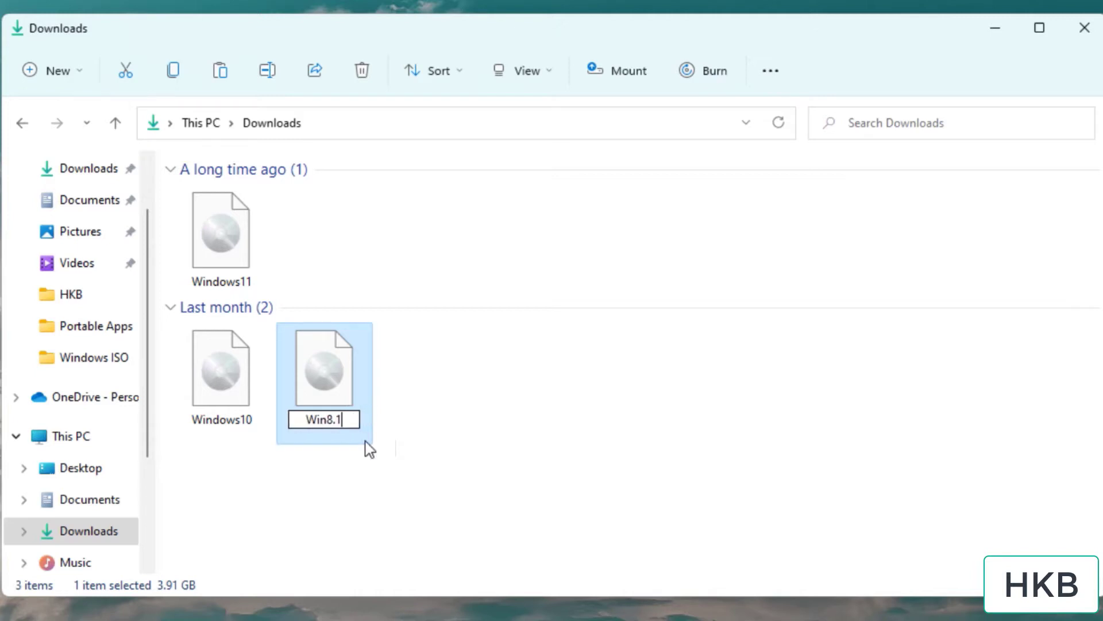
pyautogui.press('Return')
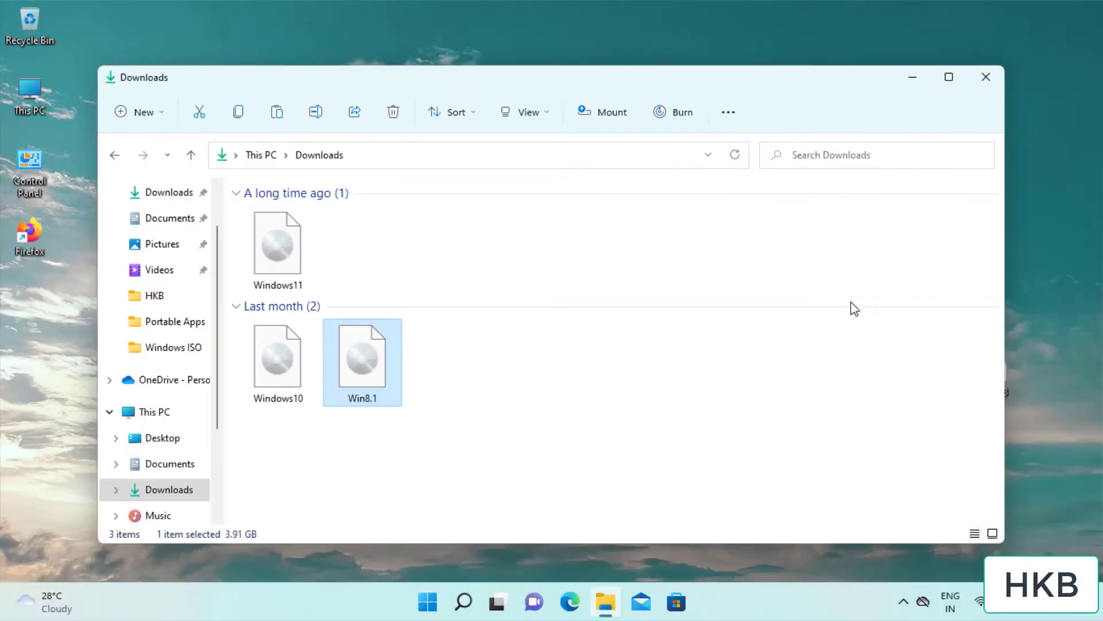
pyautogui.click(981, 79)
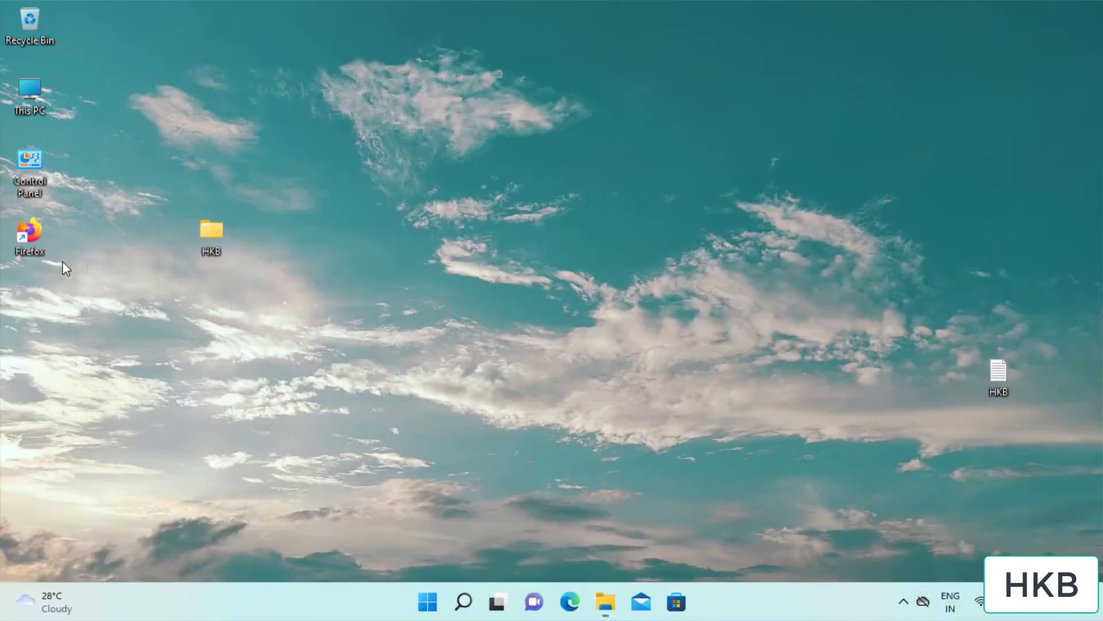
# - Open ventoy.net in Firefox and go to the site's download page
pyautogui.doubleClick(30, 246)
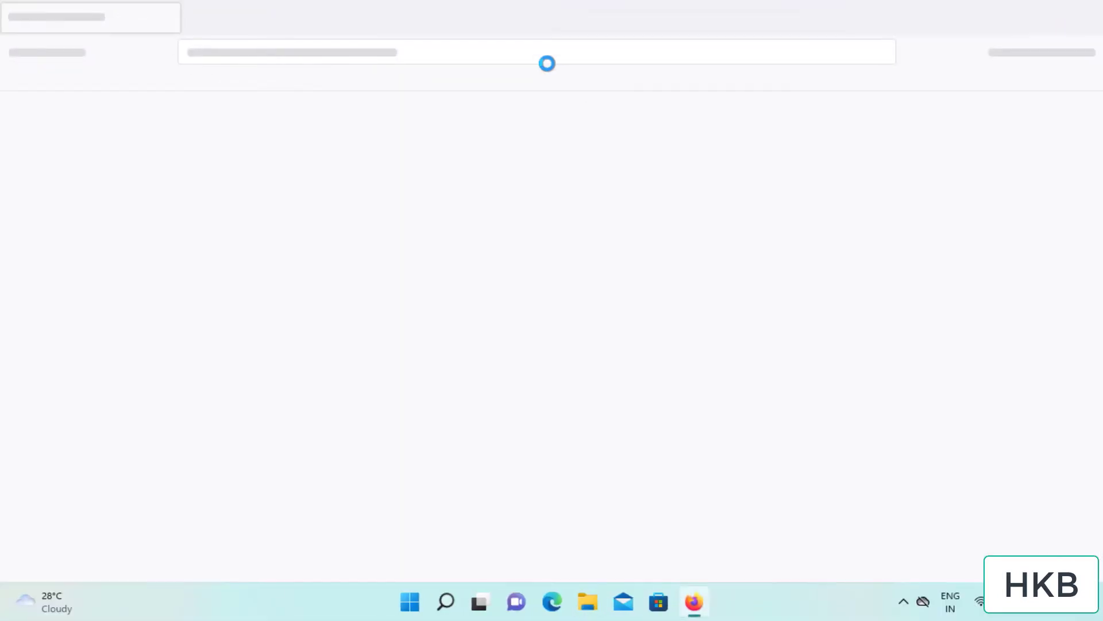
pyautogui.click(547, 57)
pyautogui.write('ventoy.net/')
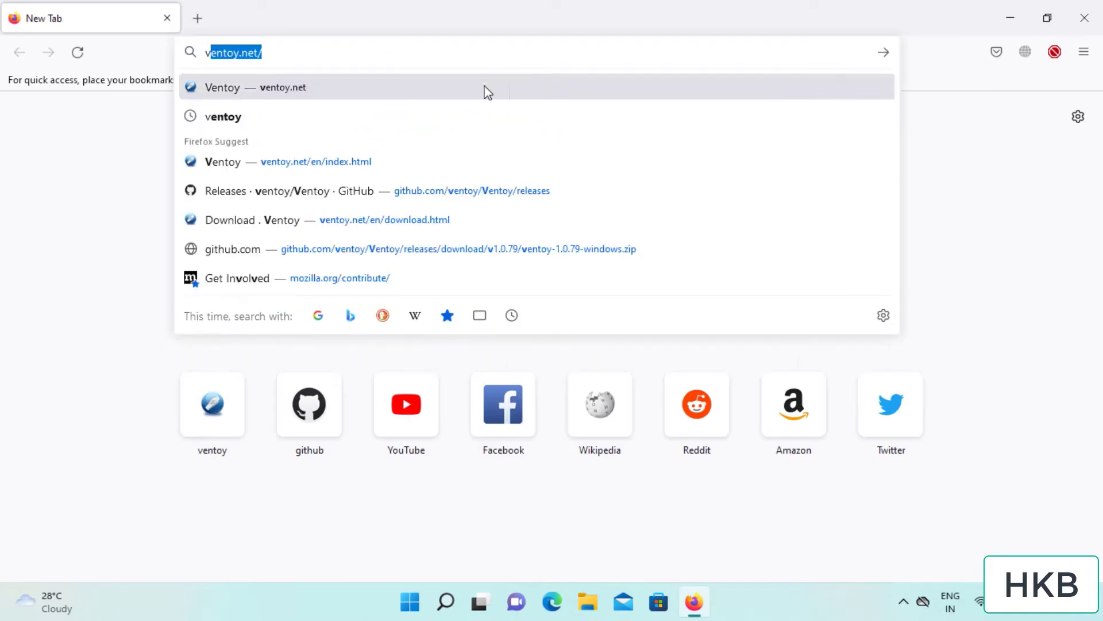
pyautogui.click(397, 87)
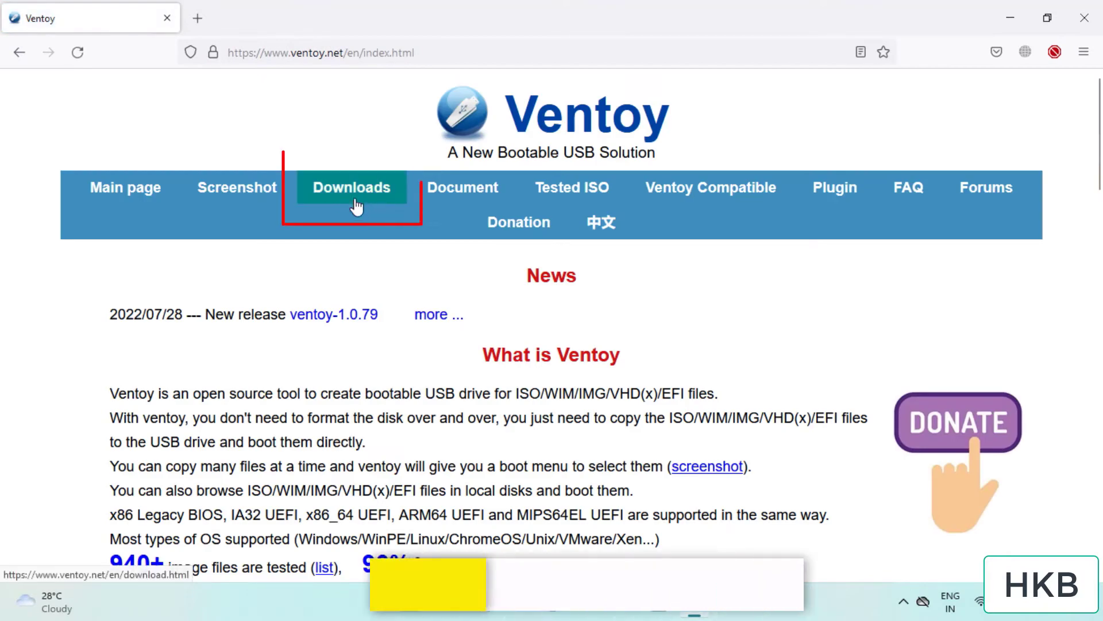
pyautogui.click(346, 202)
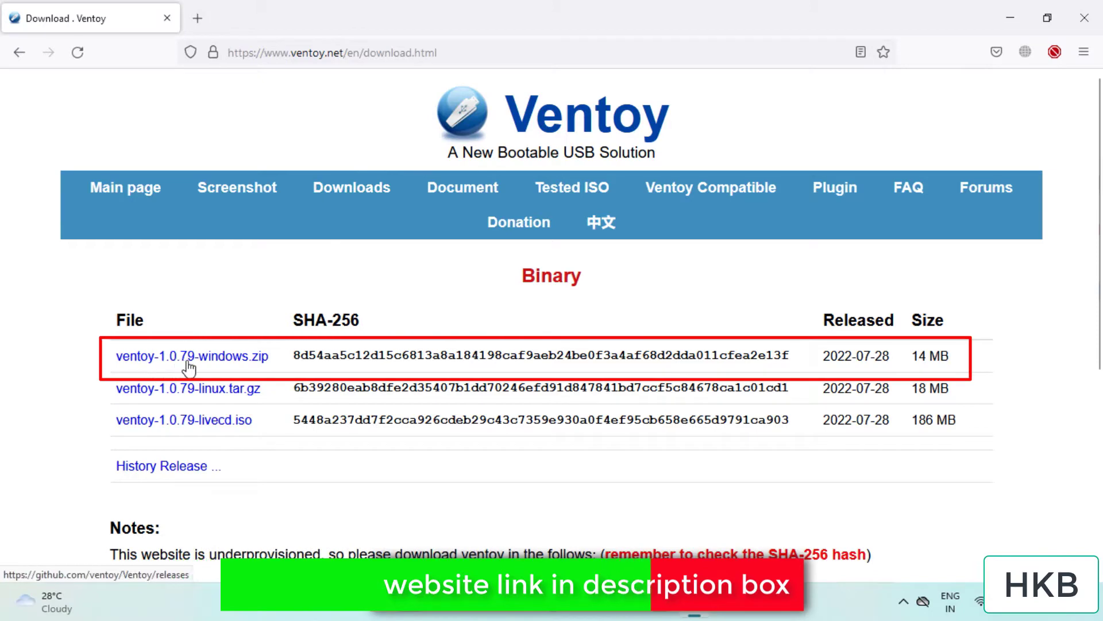
# - Download ventoy-1.0.79-windows.zip from the assets of the 1.0.79 release on GitHub
pyautogui.click(216, 360)
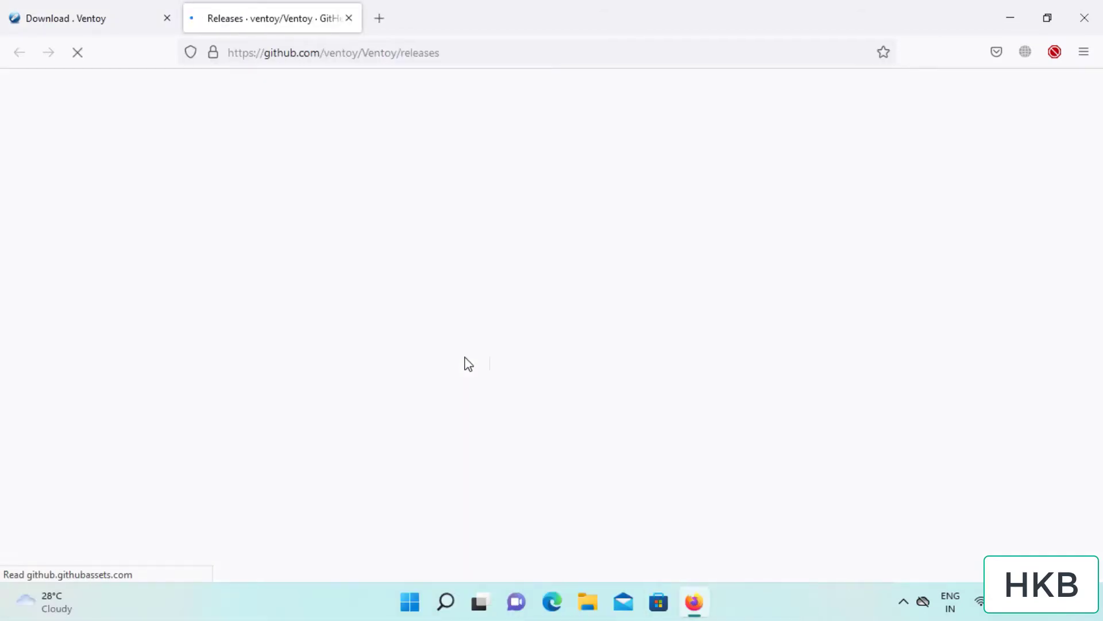
pyautogui.scroll(-10, 556, 349)
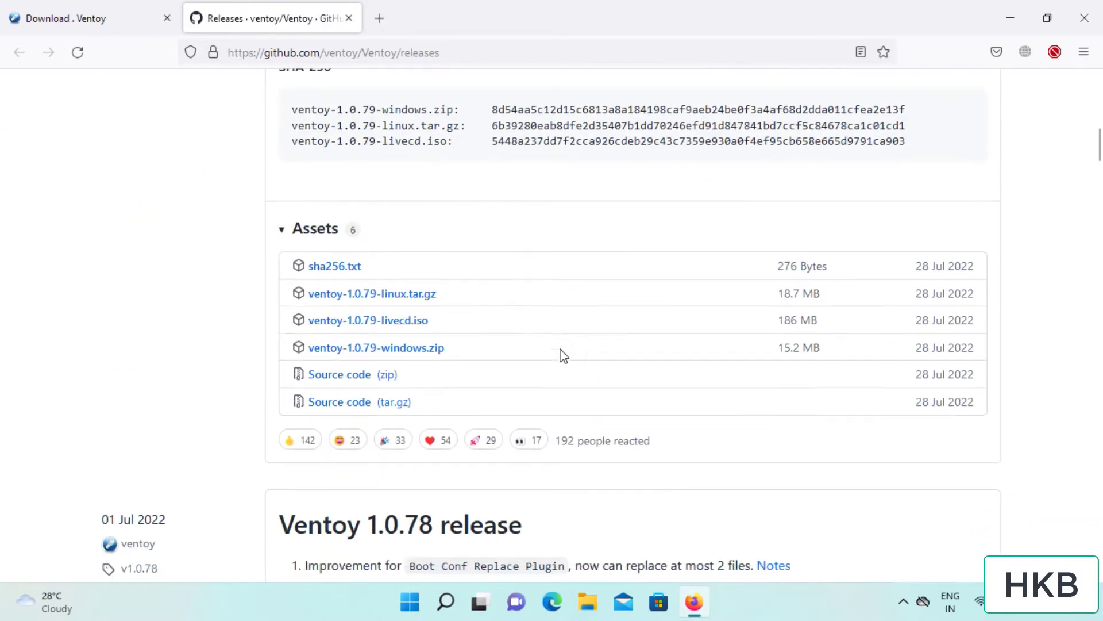
pyautogui.scroll(-1, 561, 352)
pyautogui.scroll(1, 561, 352)
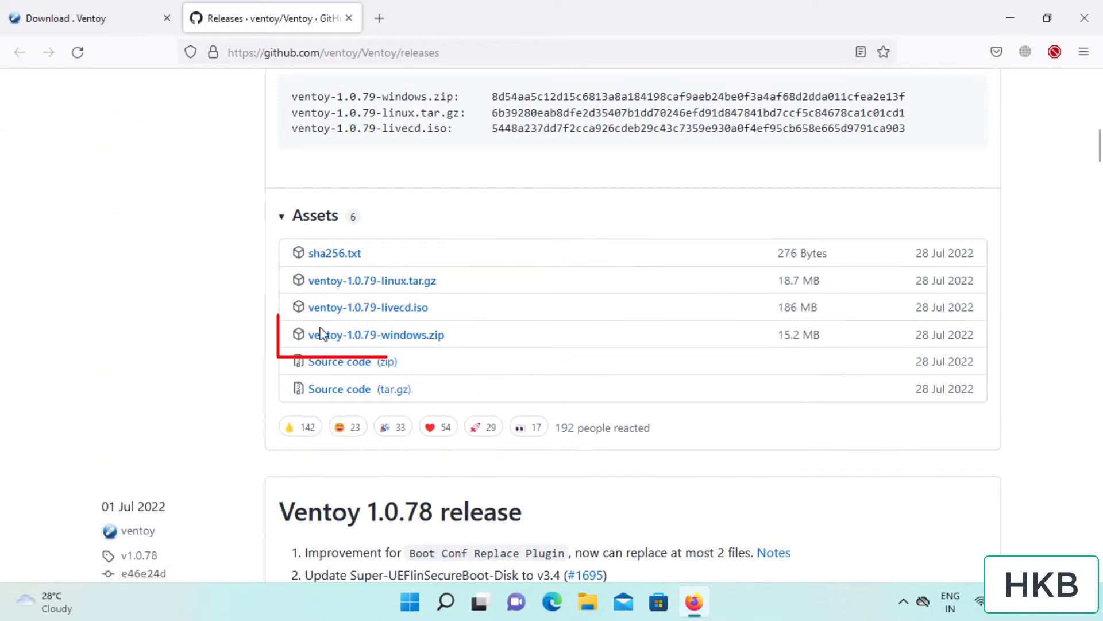
pyautogui.click(398, 345)
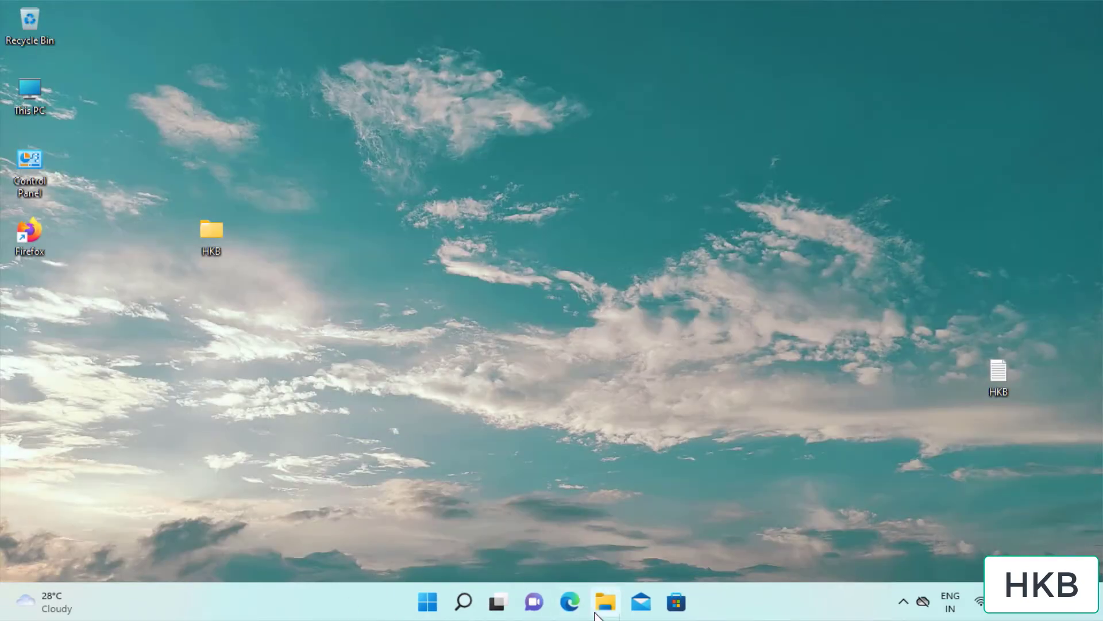
# - Open the Downloads folder in File Explorer and extract the ventoy-1.0.79-windows archive there with 7-Zip
pyautogui.press('super+e')
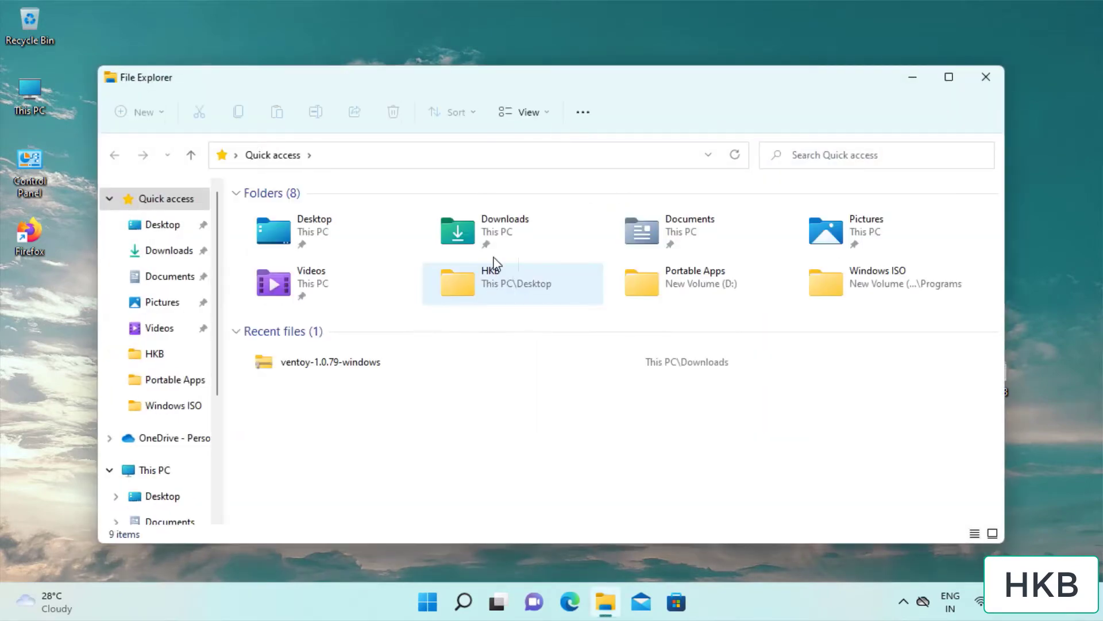
pyautogui.click(498, 246)
pyautogui.doubleClick(497, 246)
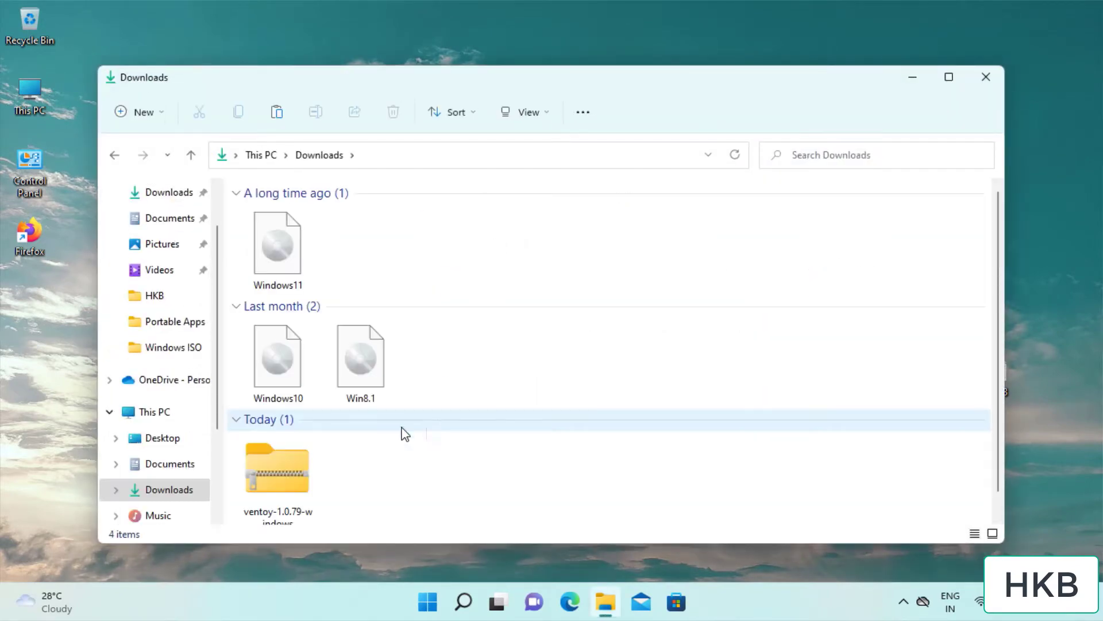
pyautogui.doubleClick(283, 497)
pyautogui.rightClick(282, 495)
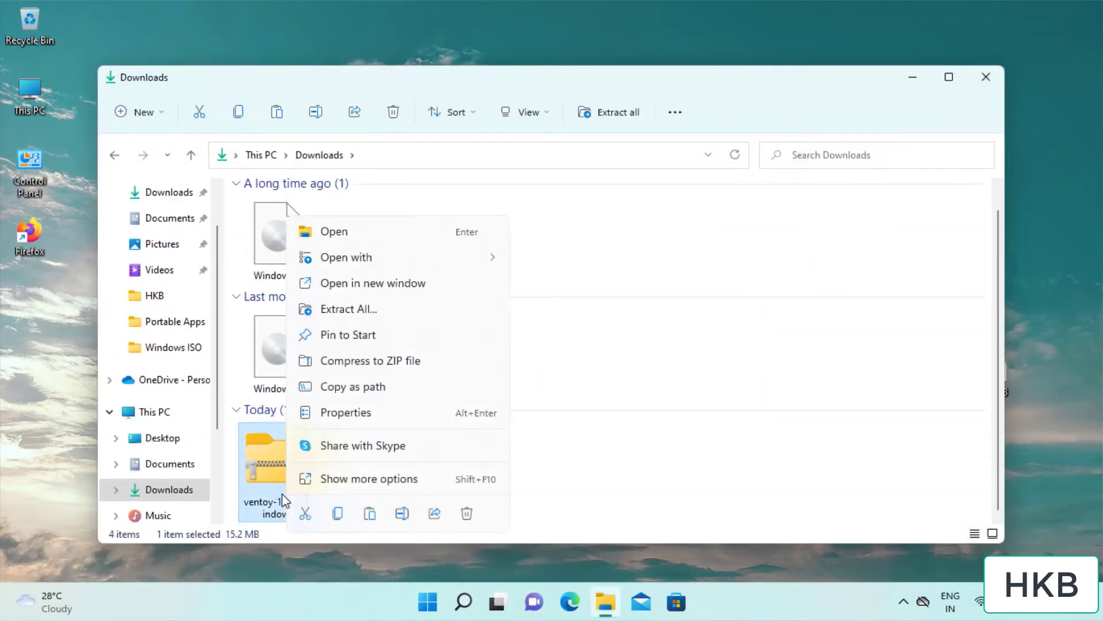
pyautogui.click(348, 480)
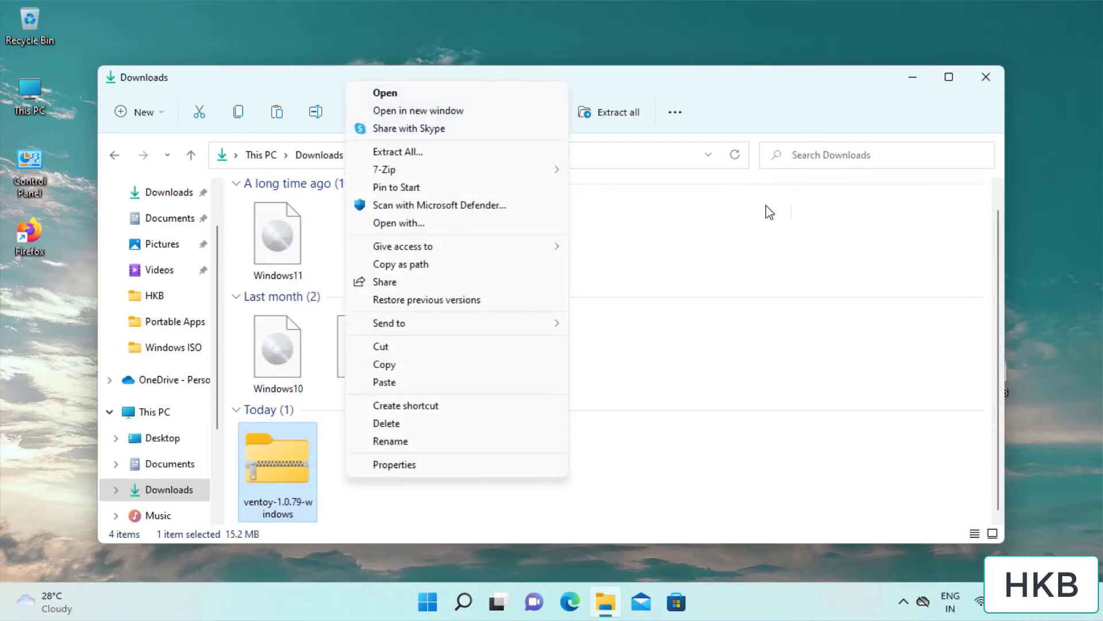
pyautogui.moveTo(489, 172)
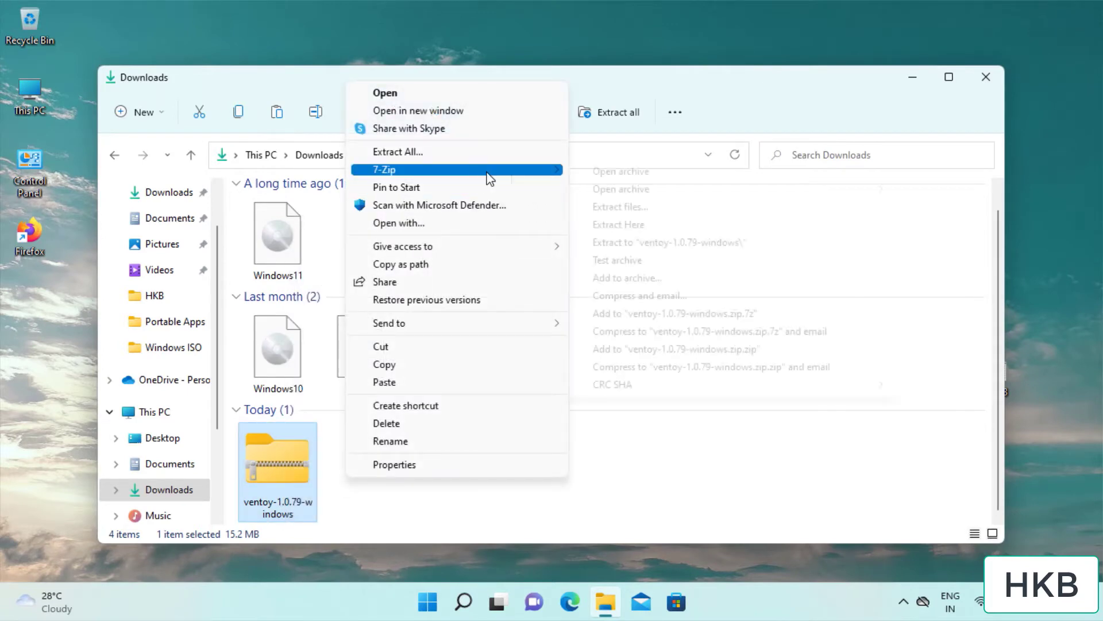
pyautogui.click(643, 217)
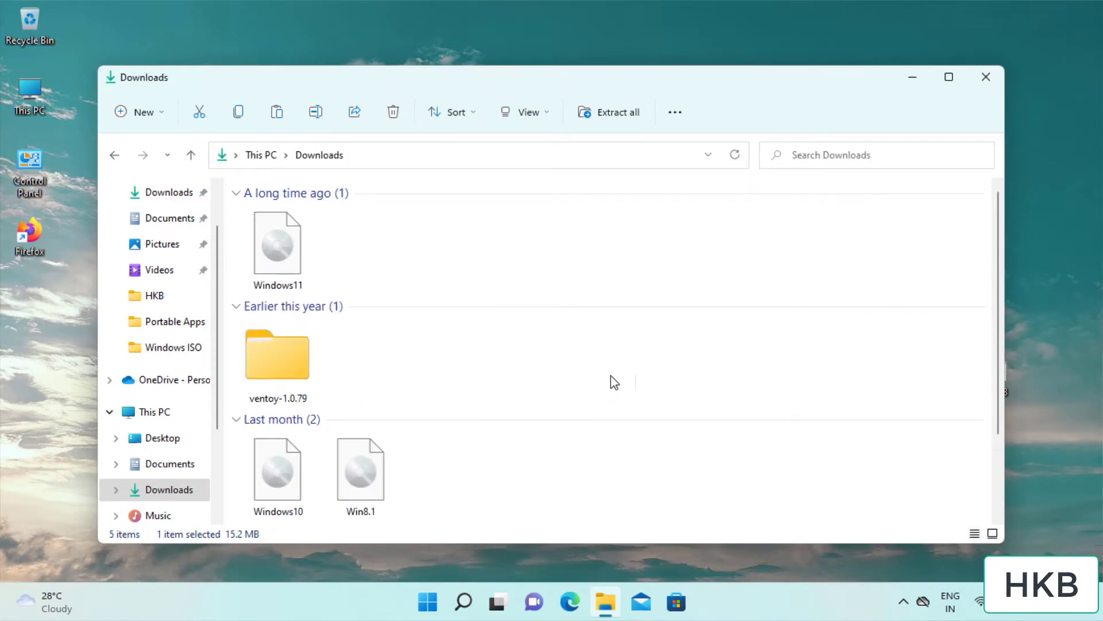
# - Run Ventoy2Disk from the extracted ventoy-1.0.79 folder, allow it to make changes, and close the folder window
pyautogui.doubleClick(266, 382)
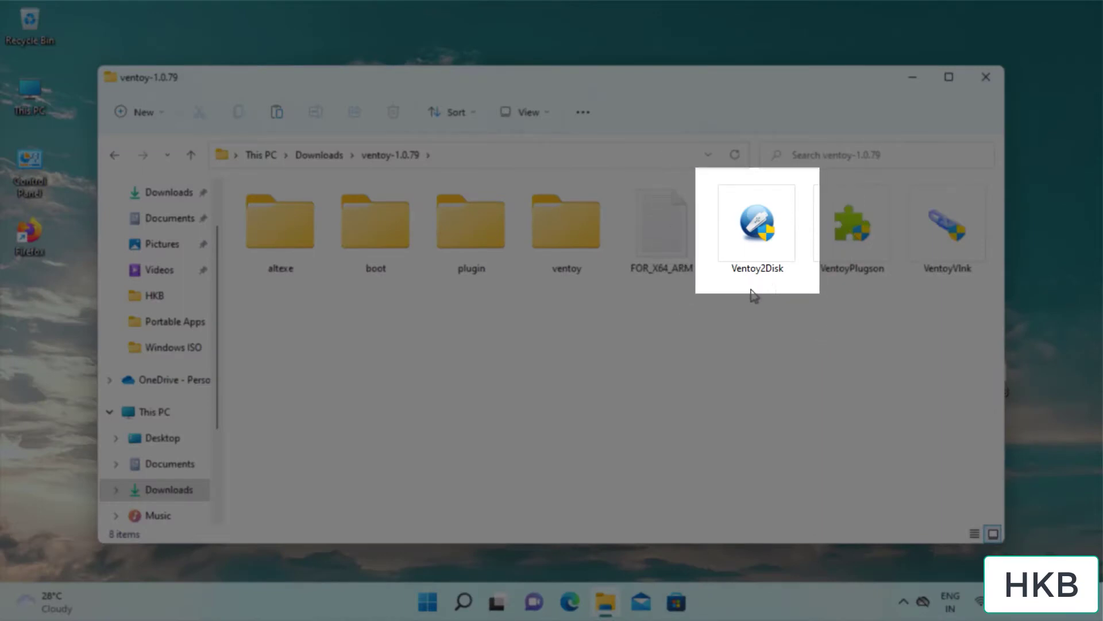
pyautogui.doubleClick(752, 224)
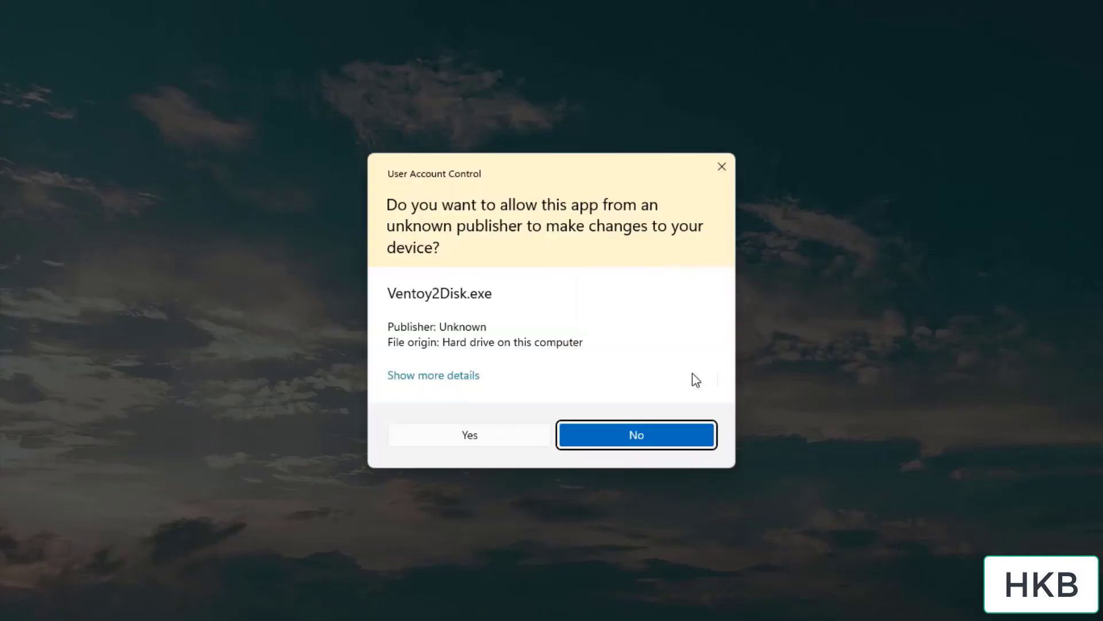
pyautogui.click(432, 447)
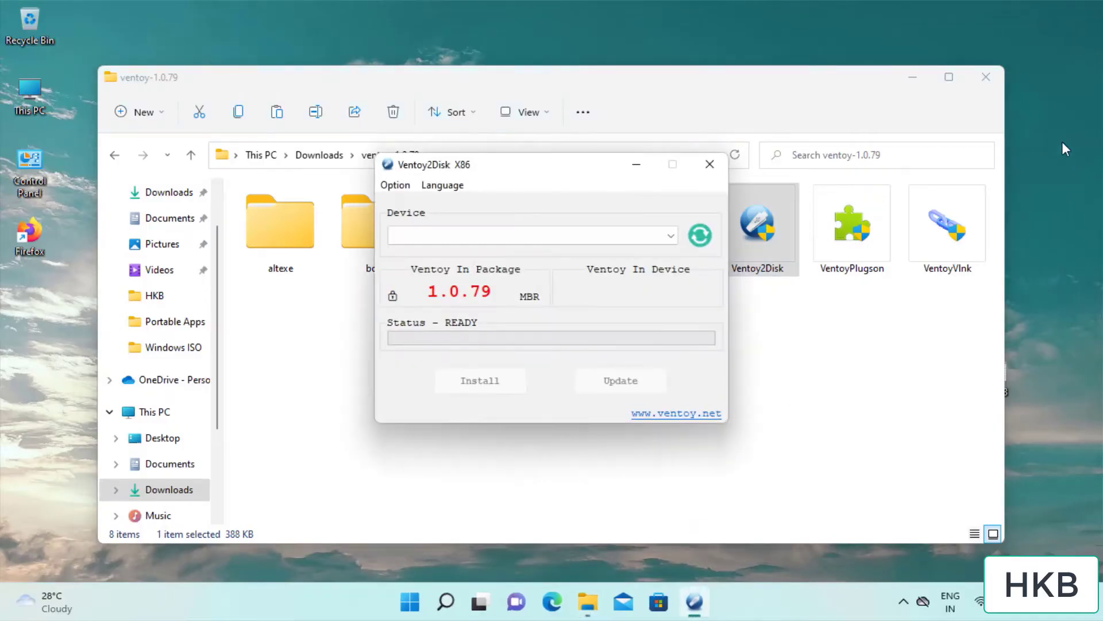
pyautogui.click(986, 77)
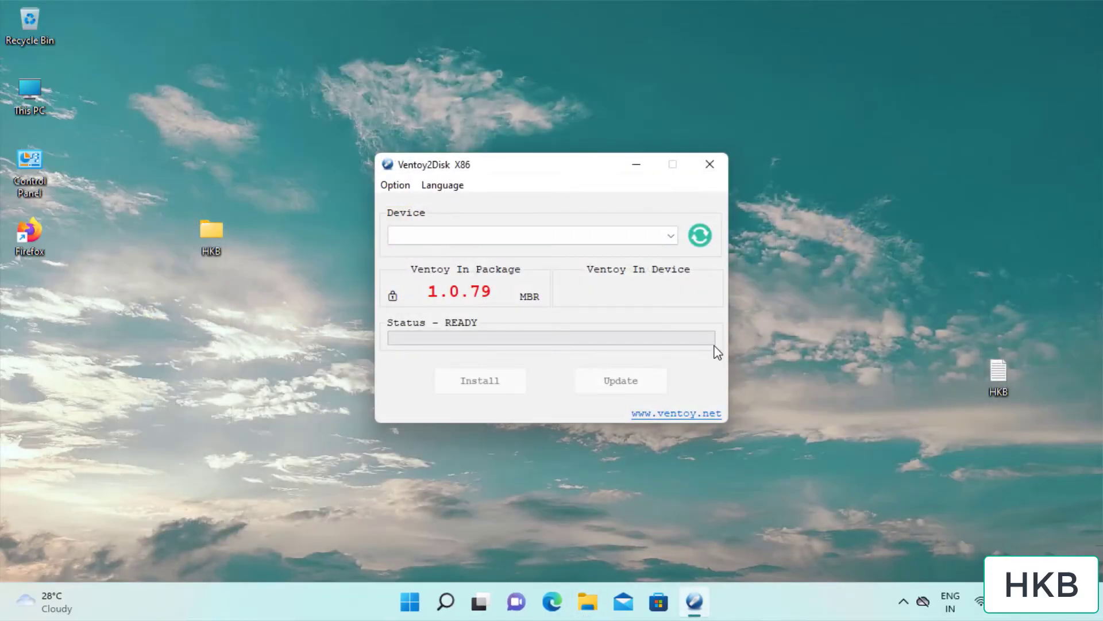
# - Check the device choices in Ventoy2Disk and refresh them to detect the plugged-in USB drive
pyautogui.click(665, 234)
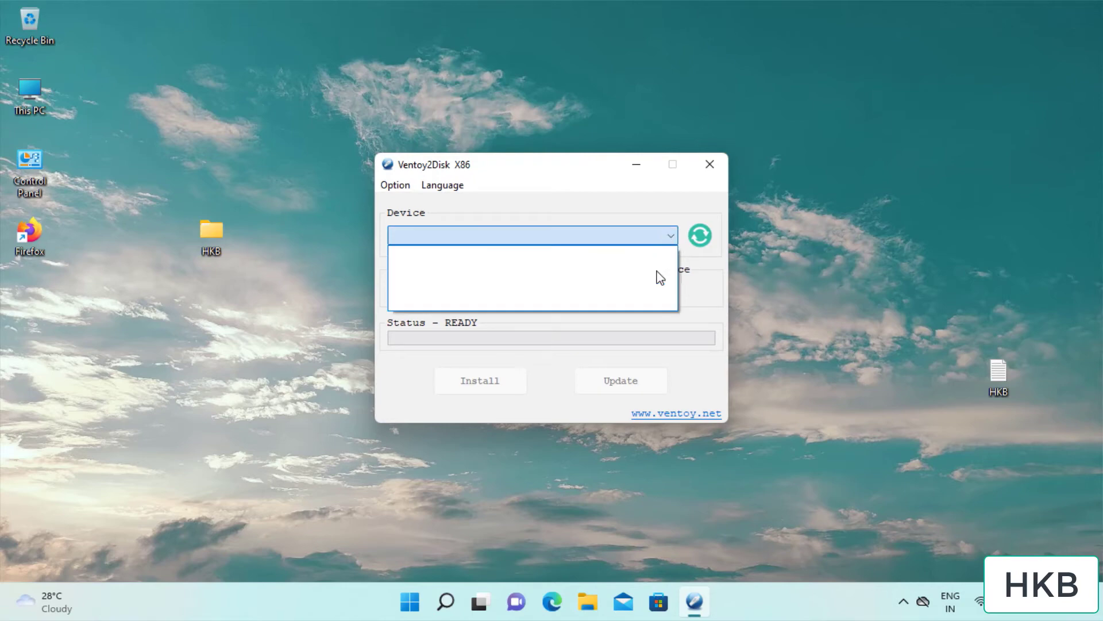
pyautogui.click(676, 235)
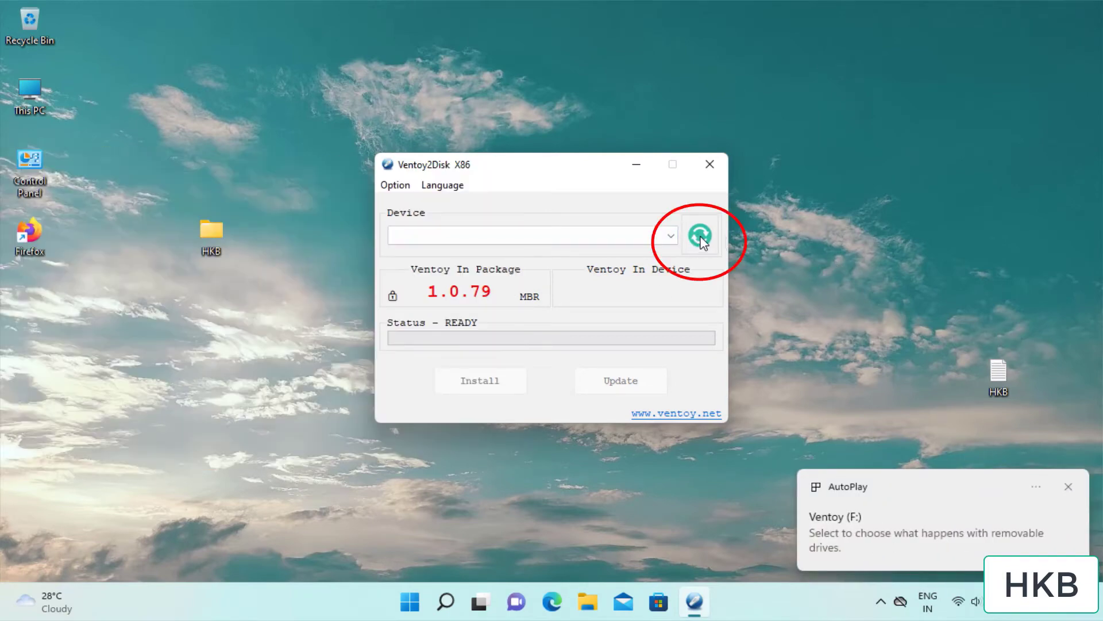
pyautogui.click(700, 238)
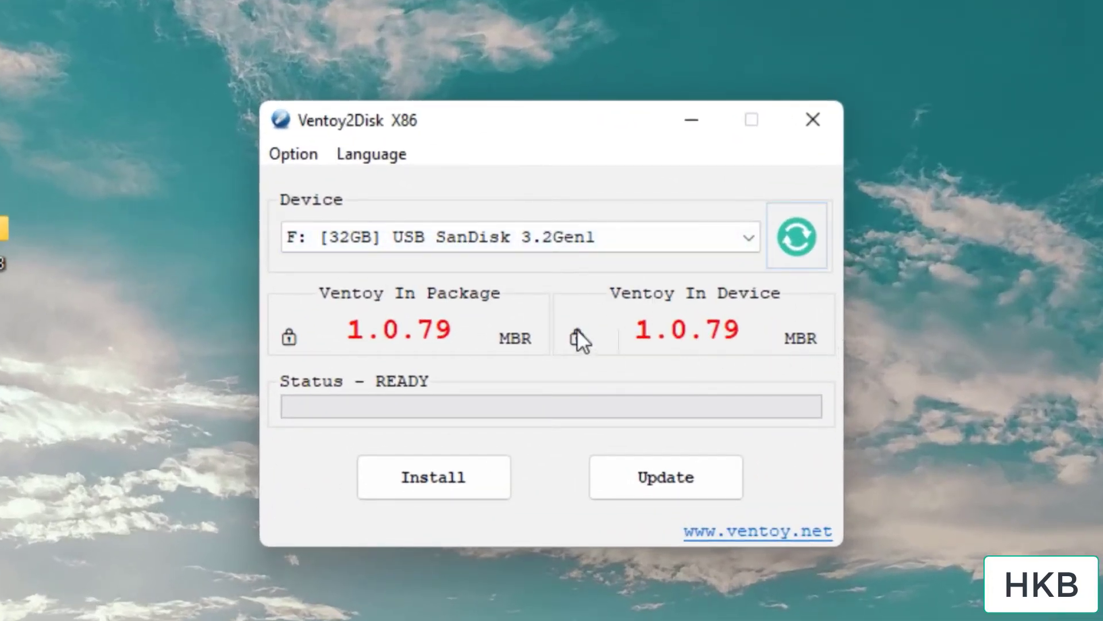
# - Review the partition style choices in Ventoy2Disk, and open Disk Management by searching Windows for "disk p"
pyautogui.click(291, 154)
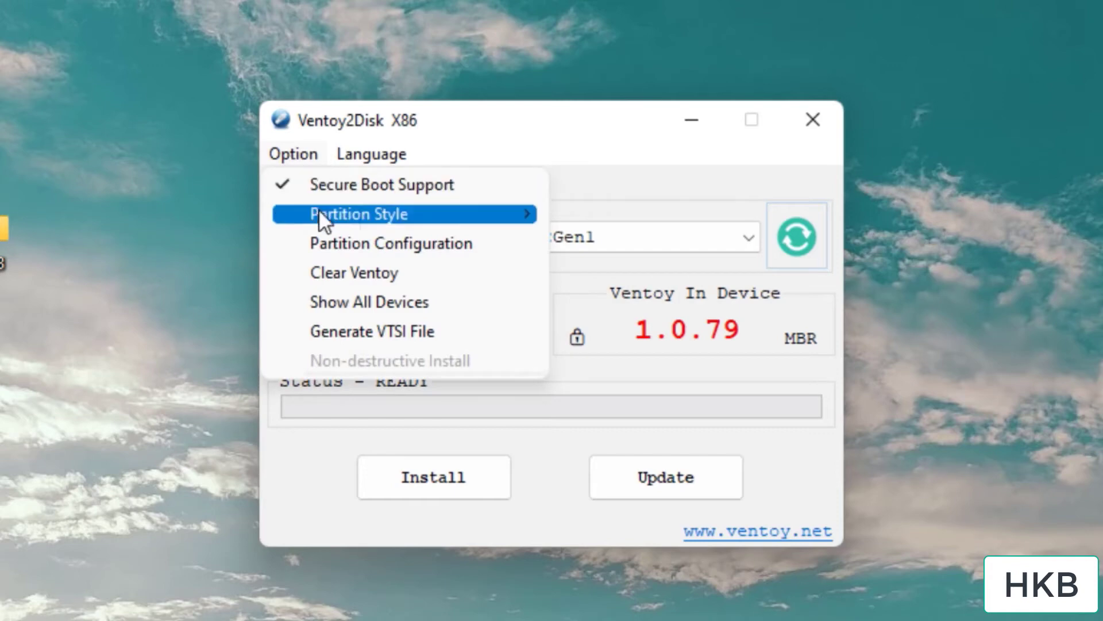
pyautogui.moveTo(342, 213)
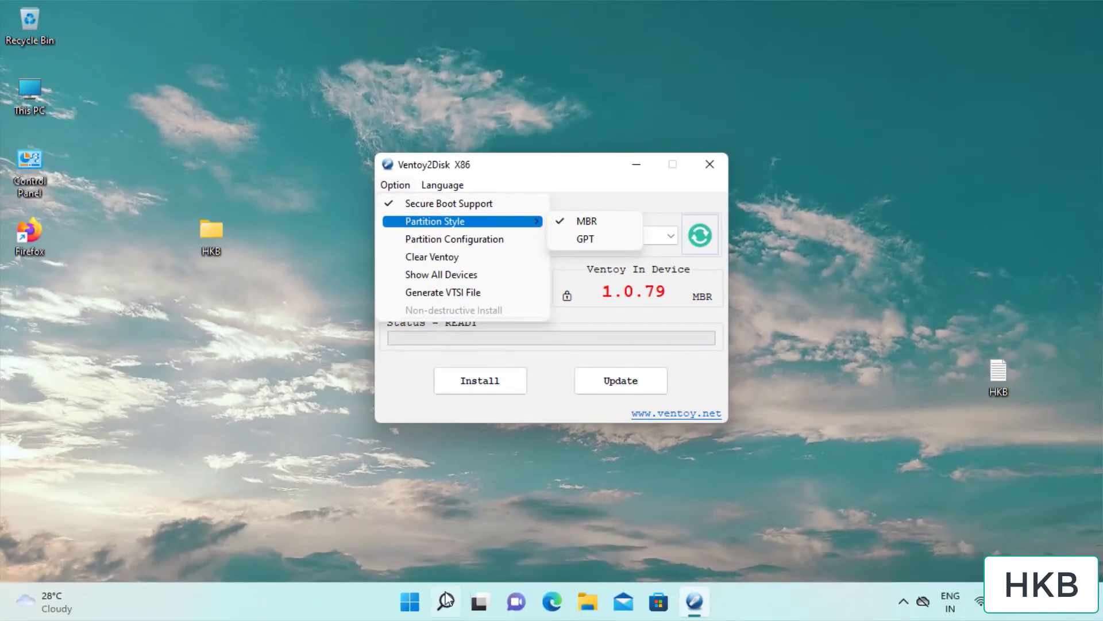
pyautogui.click(446, 601)
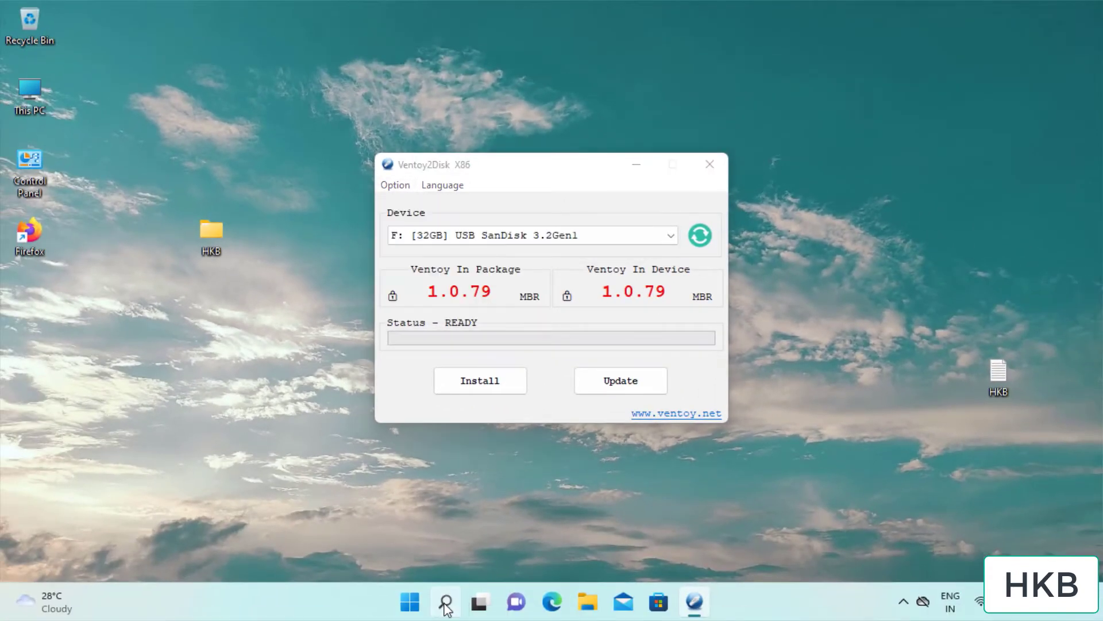
pyautogui.write('d')
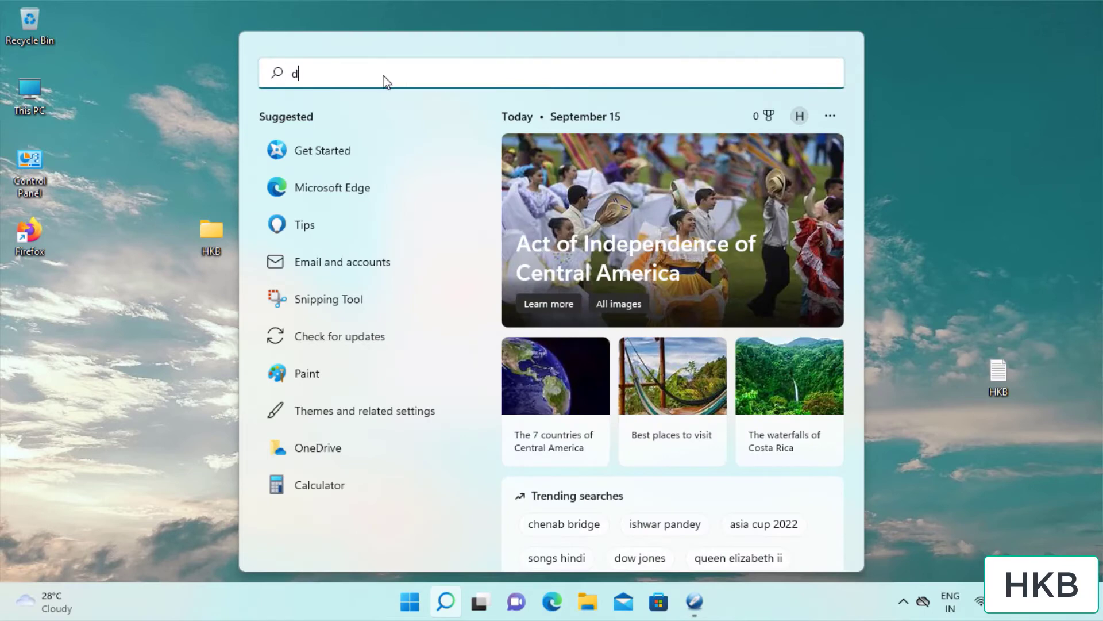
pyautogui.write('isk p')
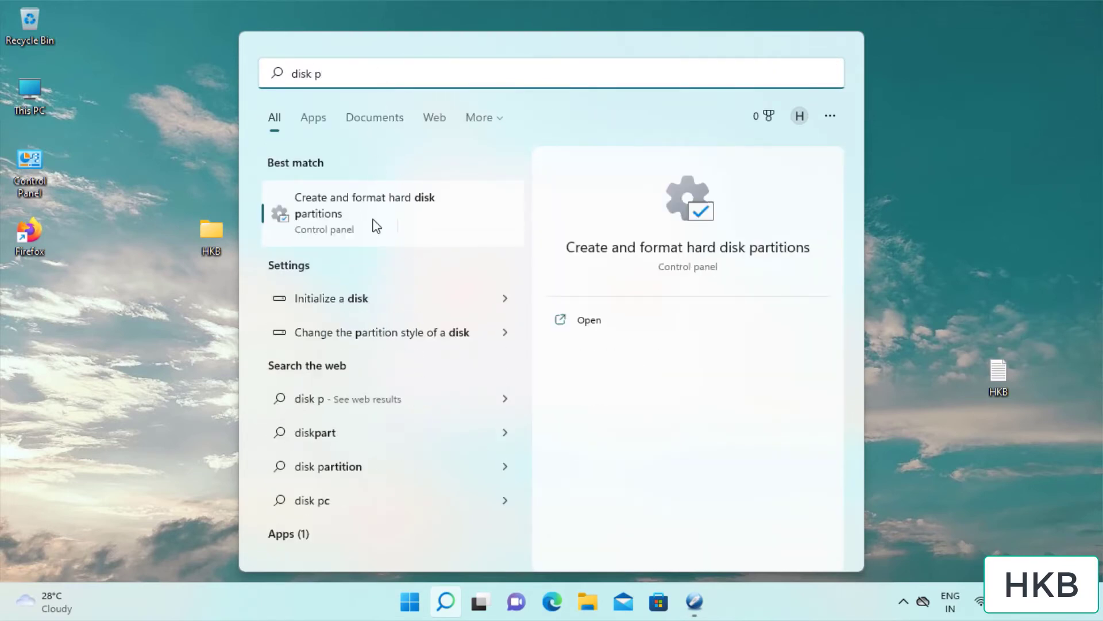
pyautogui.click(376, 226)
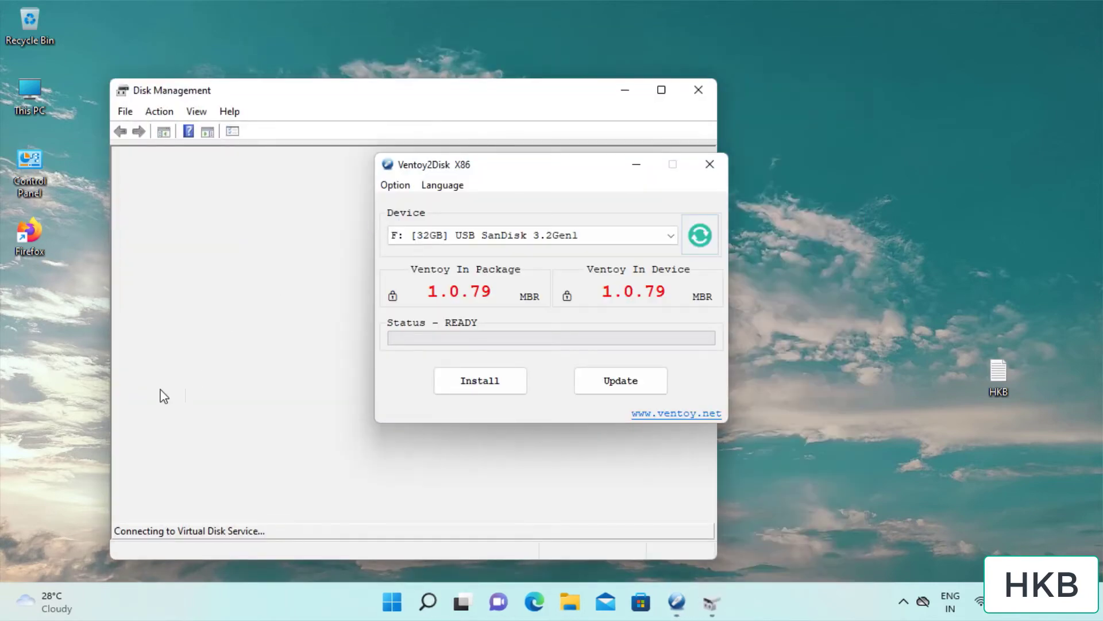
# - Check the partition style of Disk 1 in its volume properties and close Disk Management
pyautogui.click(142, 482)
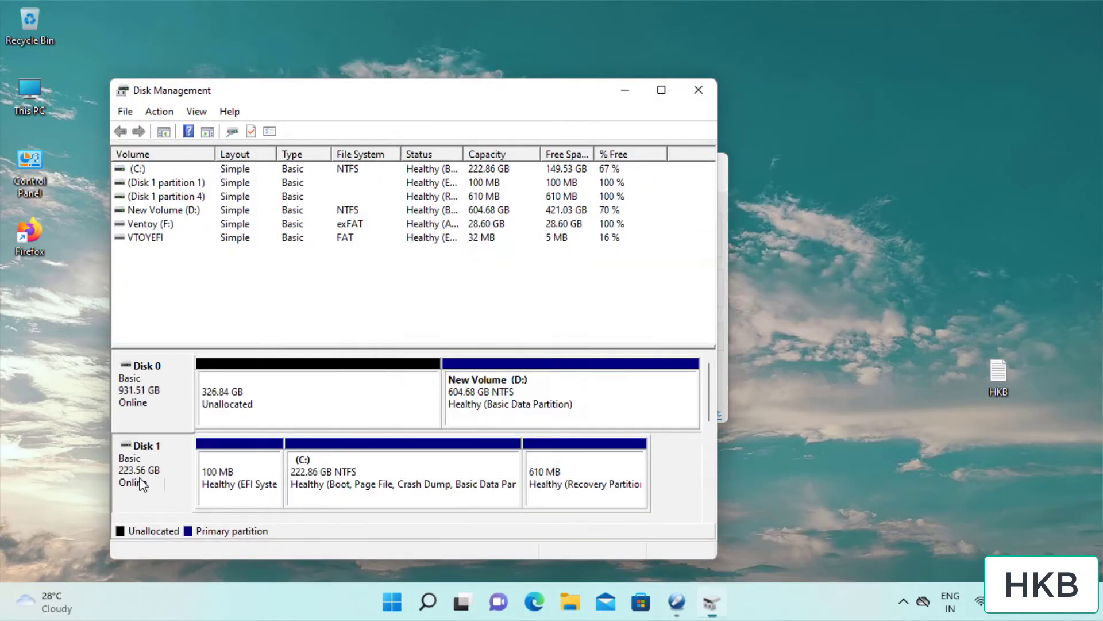
pyautogui.rightClick(143, 483)
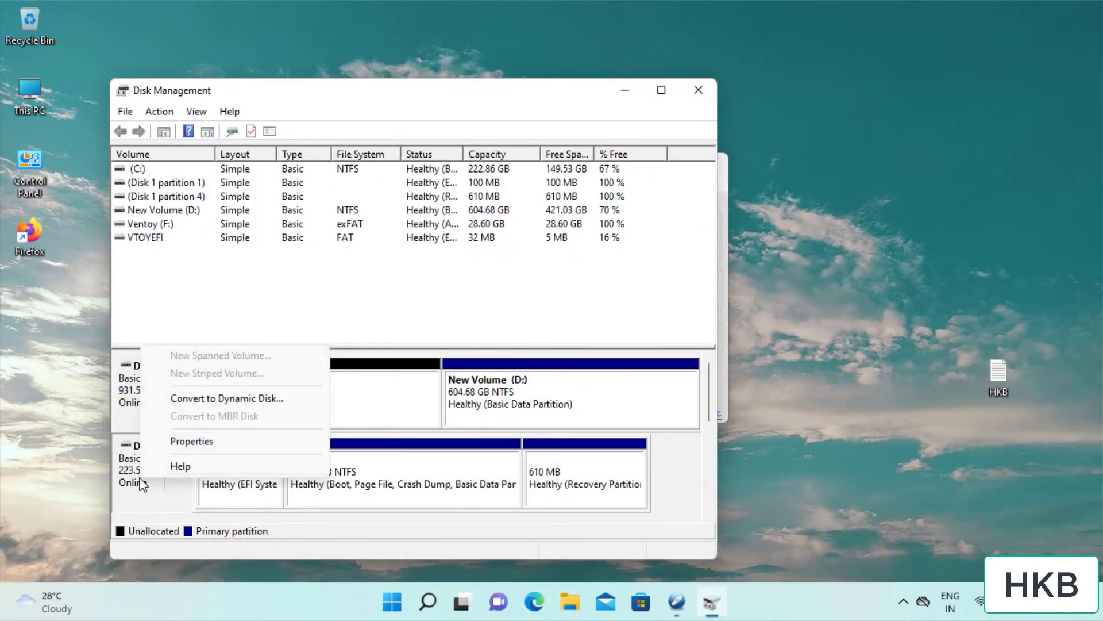
pyautogui.click(192, 441)
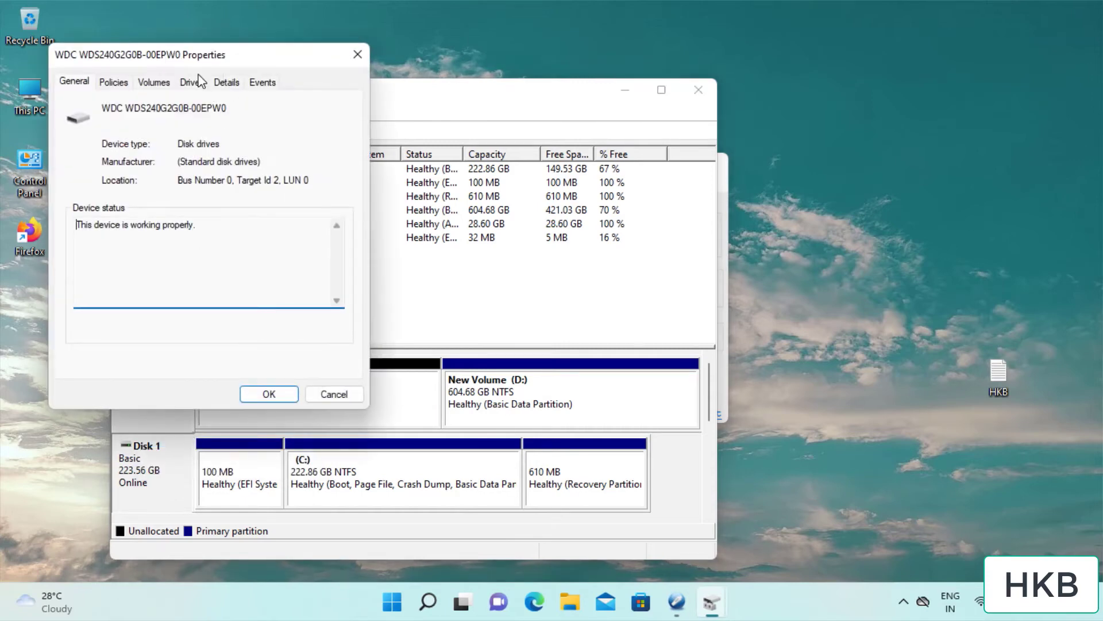
pyautogui.click(153, 82)
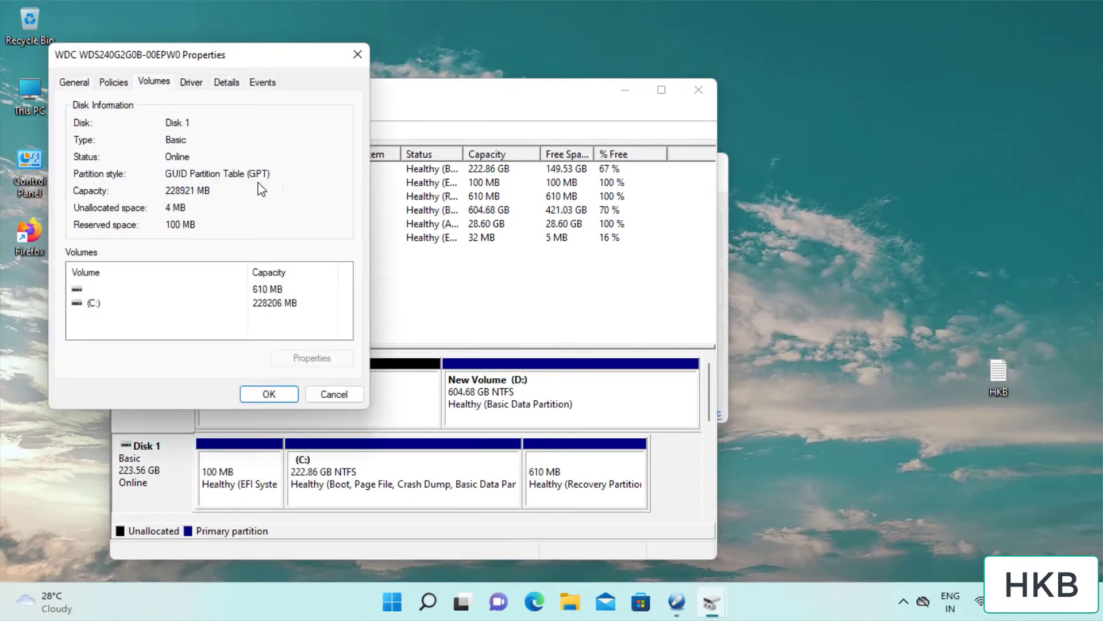
pyautogui.click(272, 400)
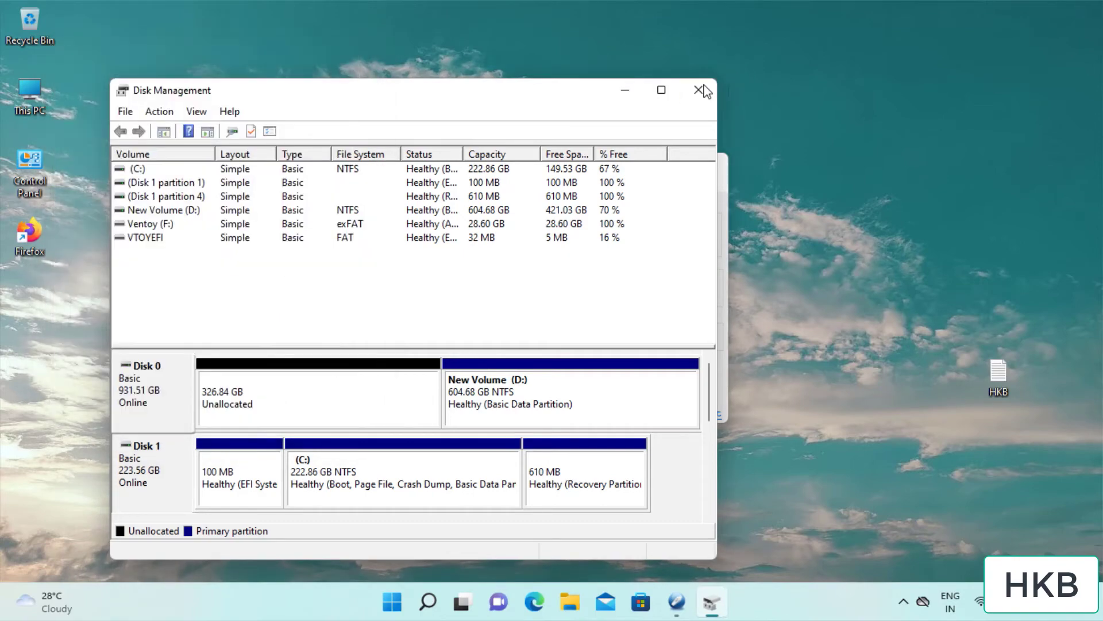
pyautogui.click(702, 91)
# - Set the Ventoy2Disk partition style to GPT
pyautogui.click(391, 185)
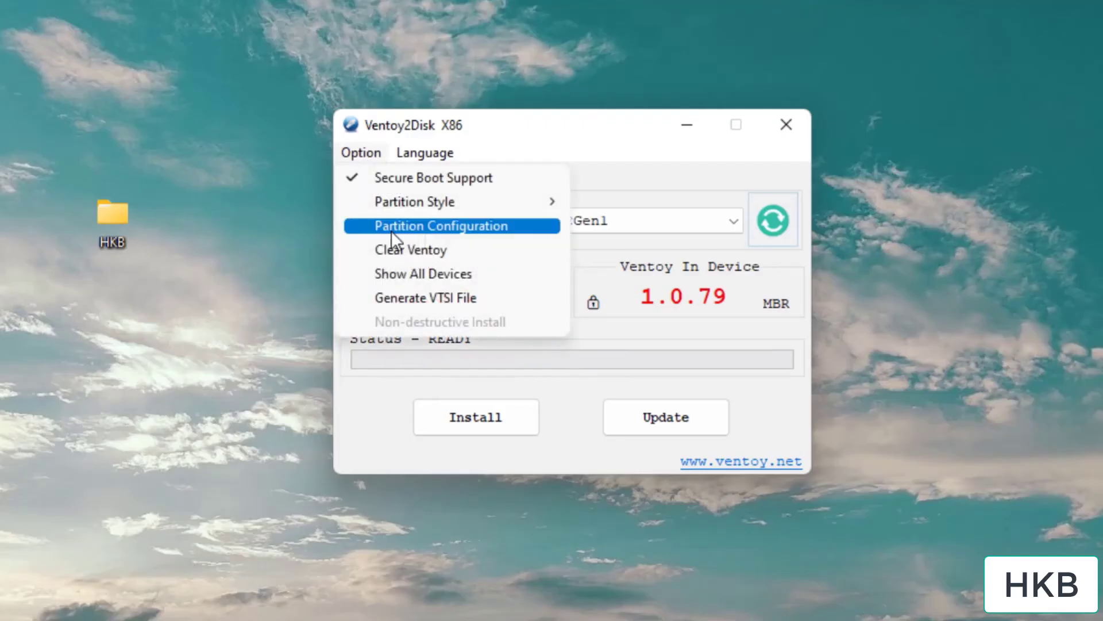
pyautogui.moveTo(516, 199)
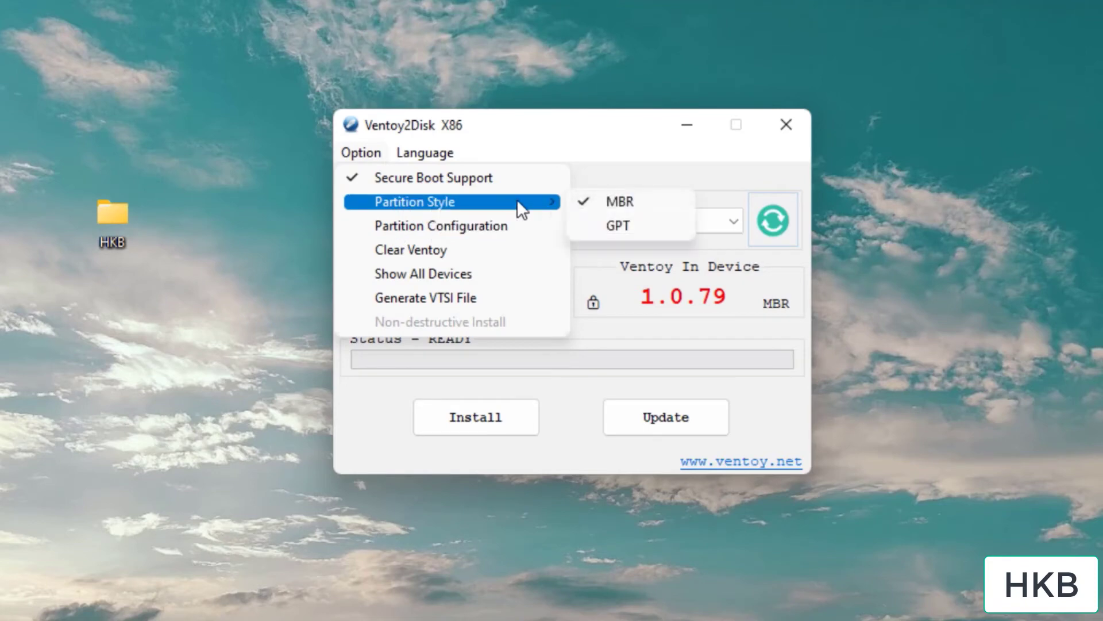
pyautogui.click(606, 226)
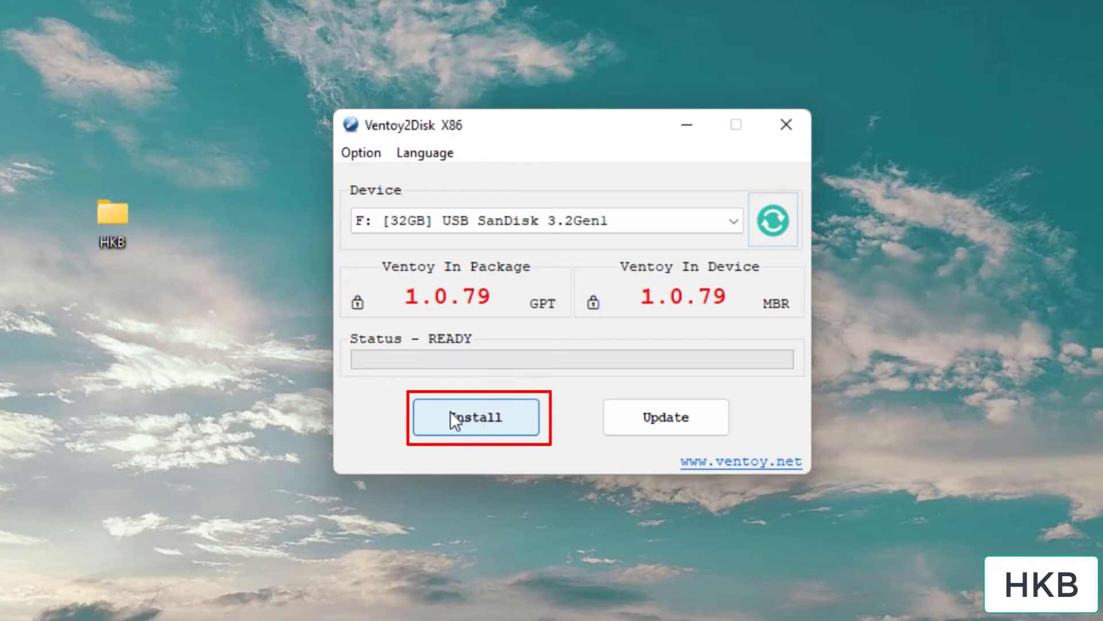
# - Install Ventoy on the 32GB SanDisk USB drive F:, entering YES for a fresh install and accepting both format warnings
pyautogui.click(480, 417)
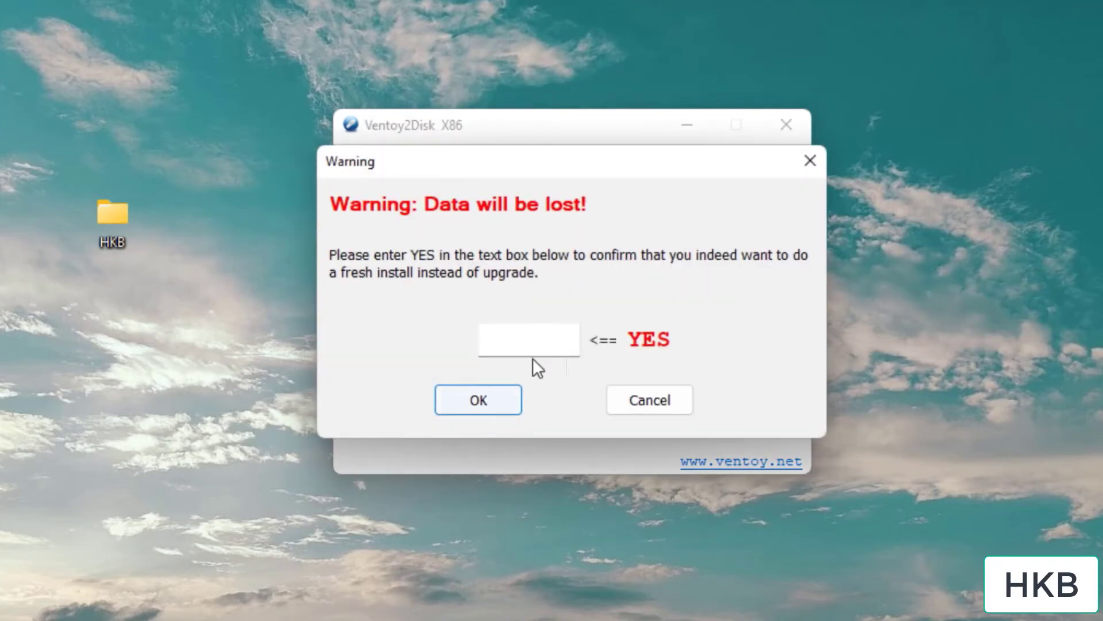
pyautogui.click(522, 341)
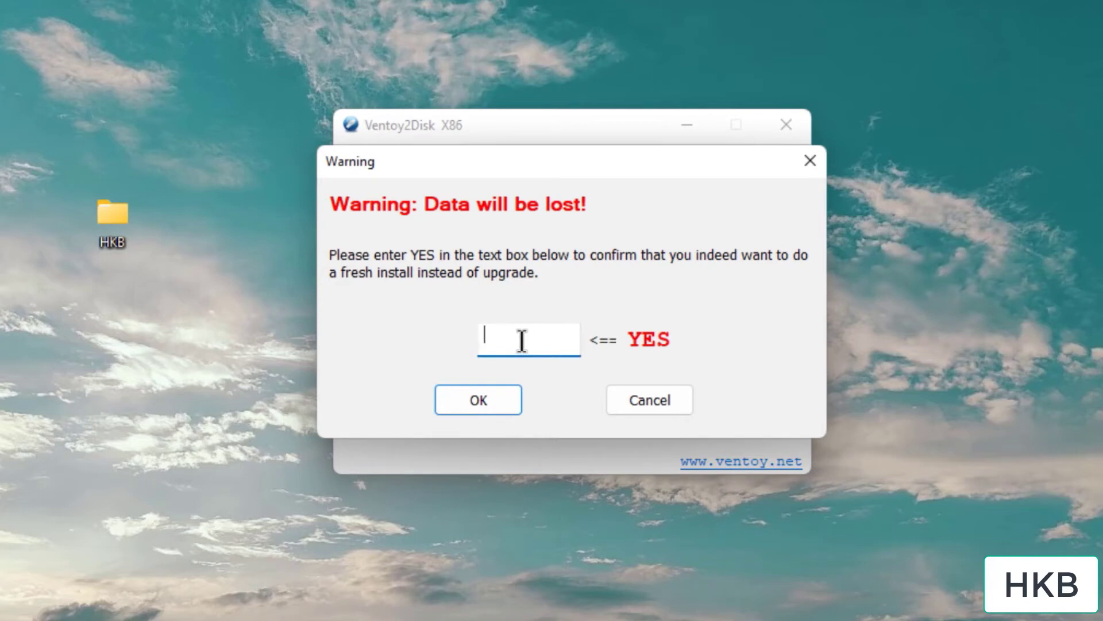
pyautogui.write('y')
pyautogui.click(479, 408)
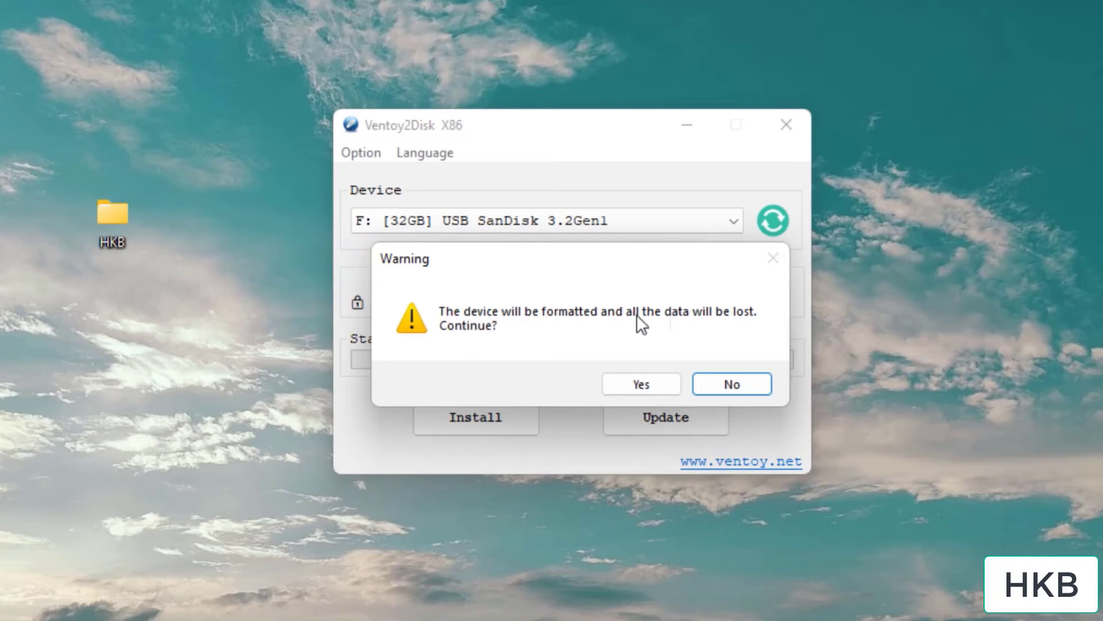
pyautogui.click(644, 384)
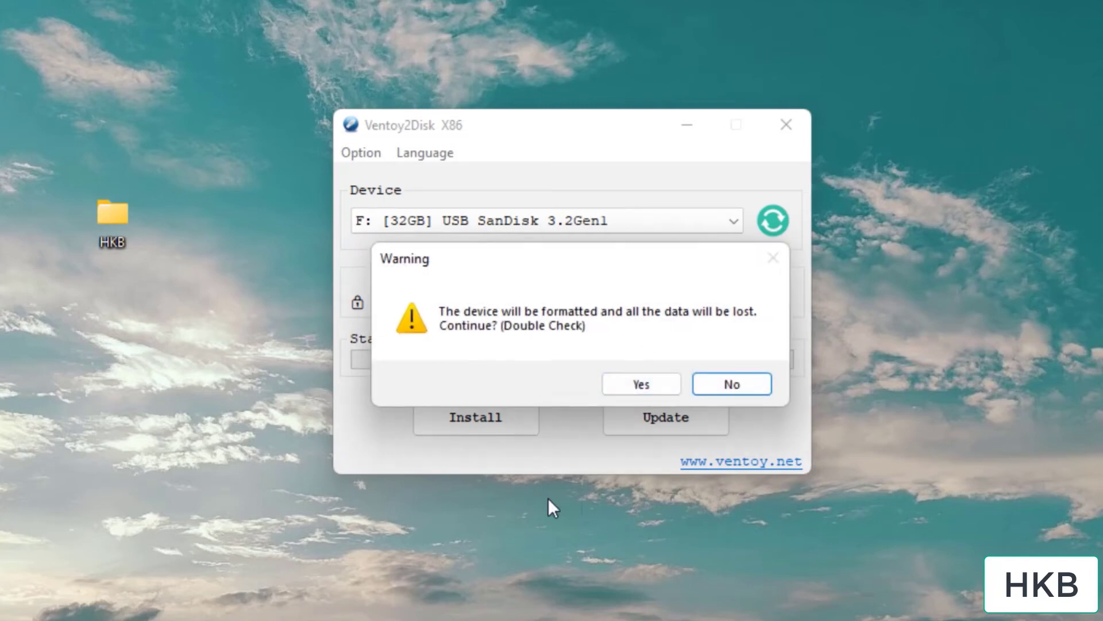
pyautogui.click(641, 389)
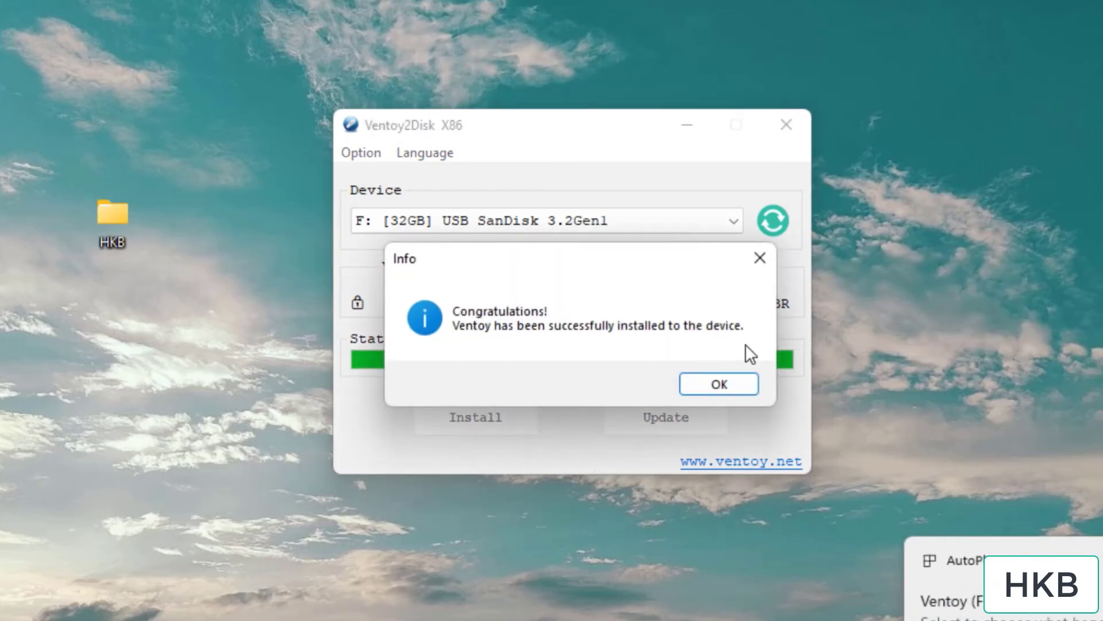
pyautogui.click(718, 385)
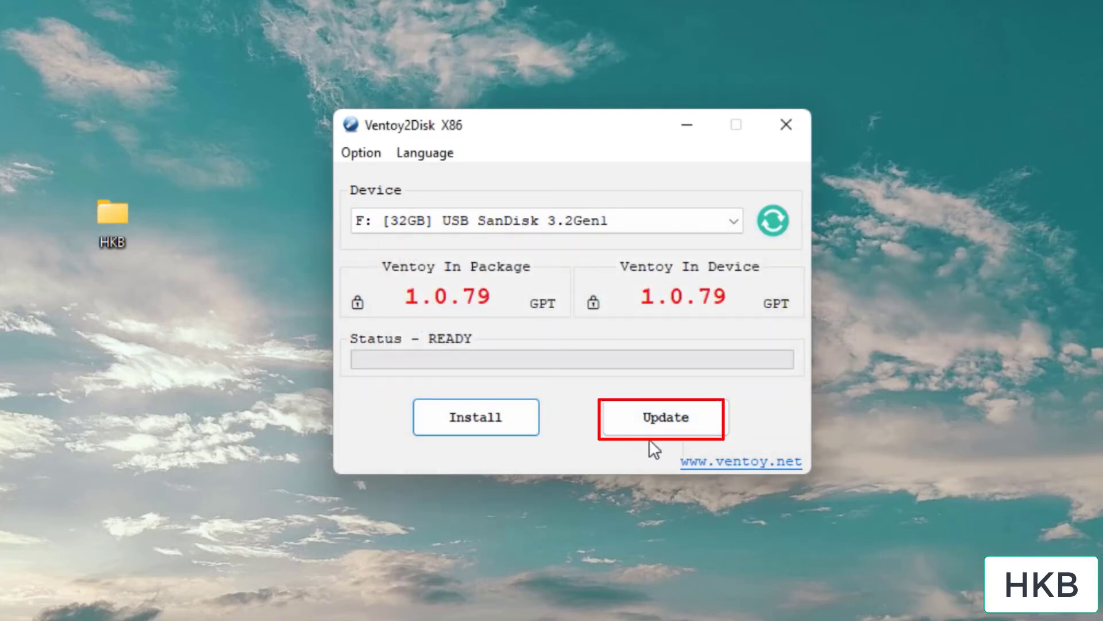
# - Update Ventoy on the USB drive, accept the upgrade, and close Ventoy2Disk
pyautogui.click(655, 415)
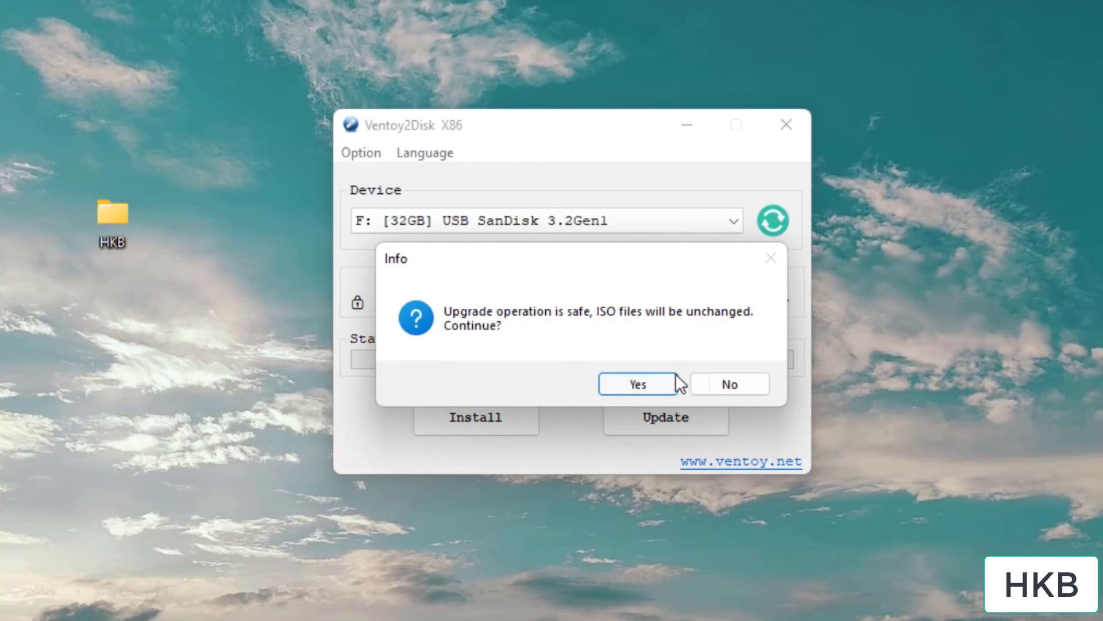
pyautogui.click(646, 378)
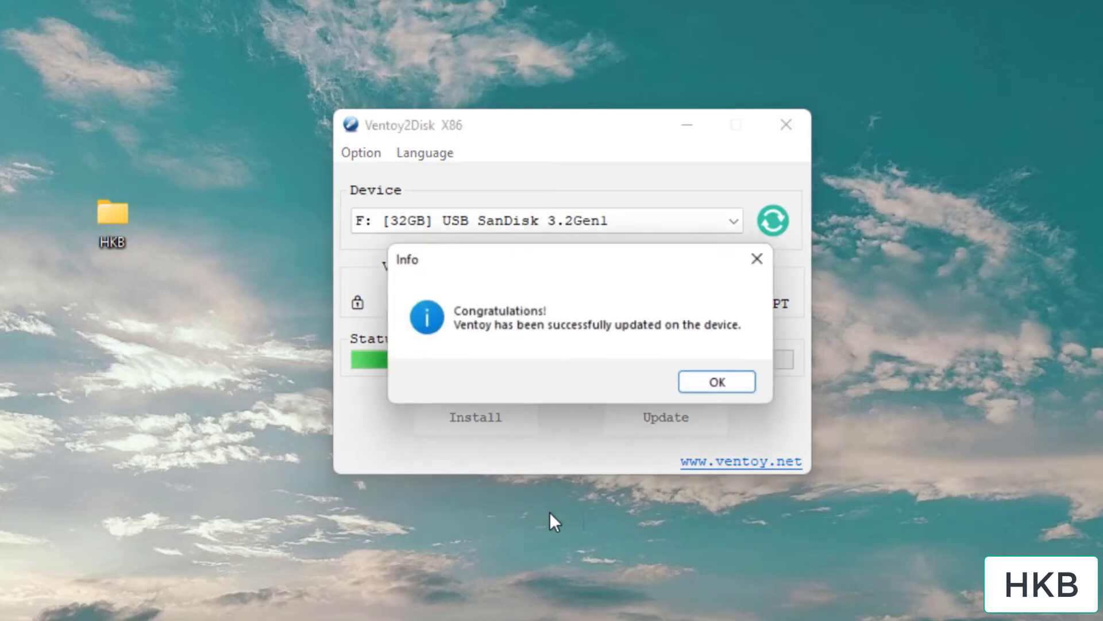
pyautogui.click(712, 383)
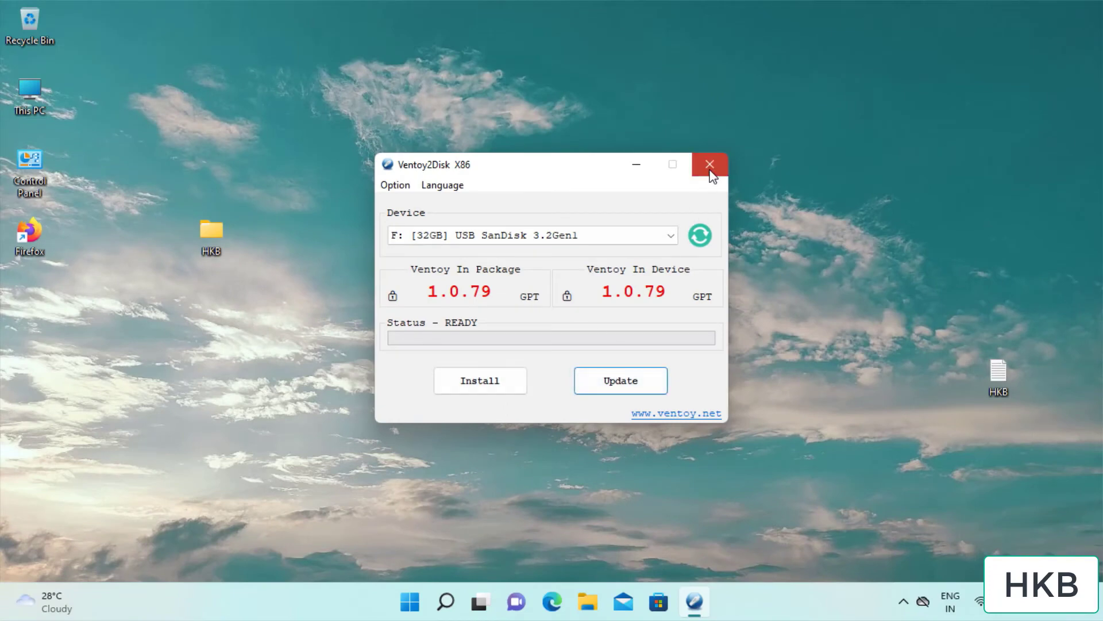
pyautogui.click(710, 167)
# - Open the Ventoy (F:) drive from This PC in File Explorer to view its contents
pyautogui.click(606, 602)
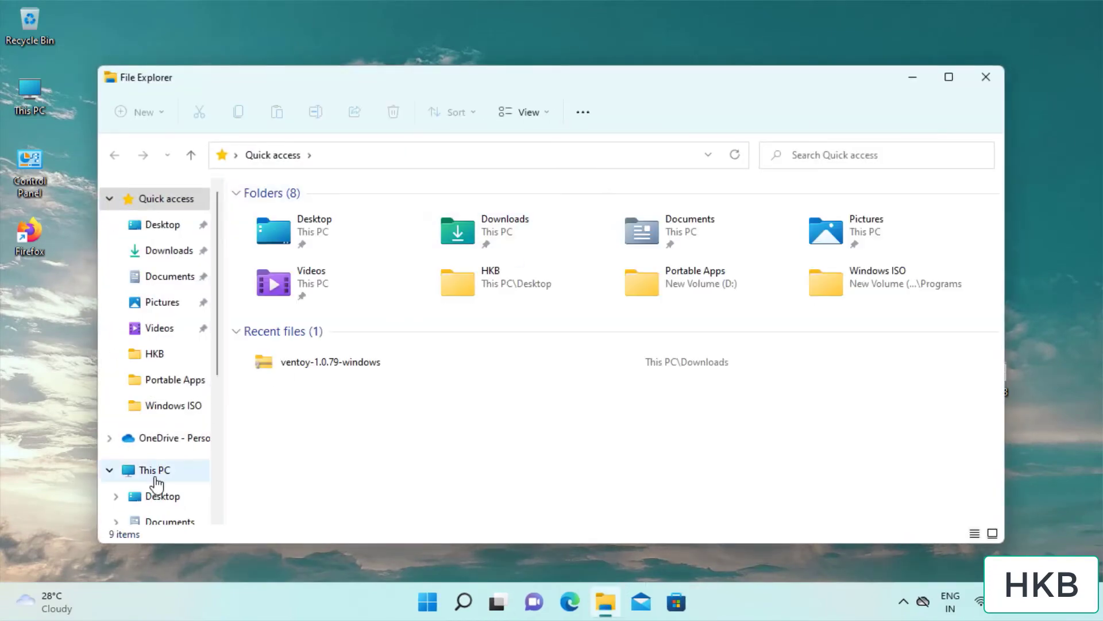
pyautogui.click(154, 469)
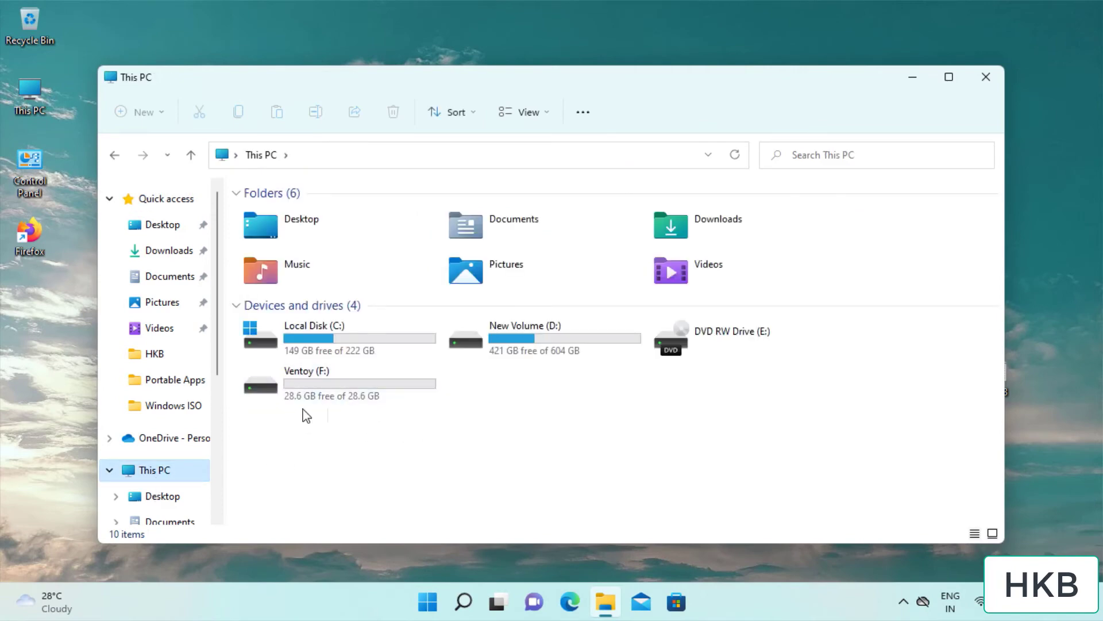
pyautogui.doubleClick(323, 400)
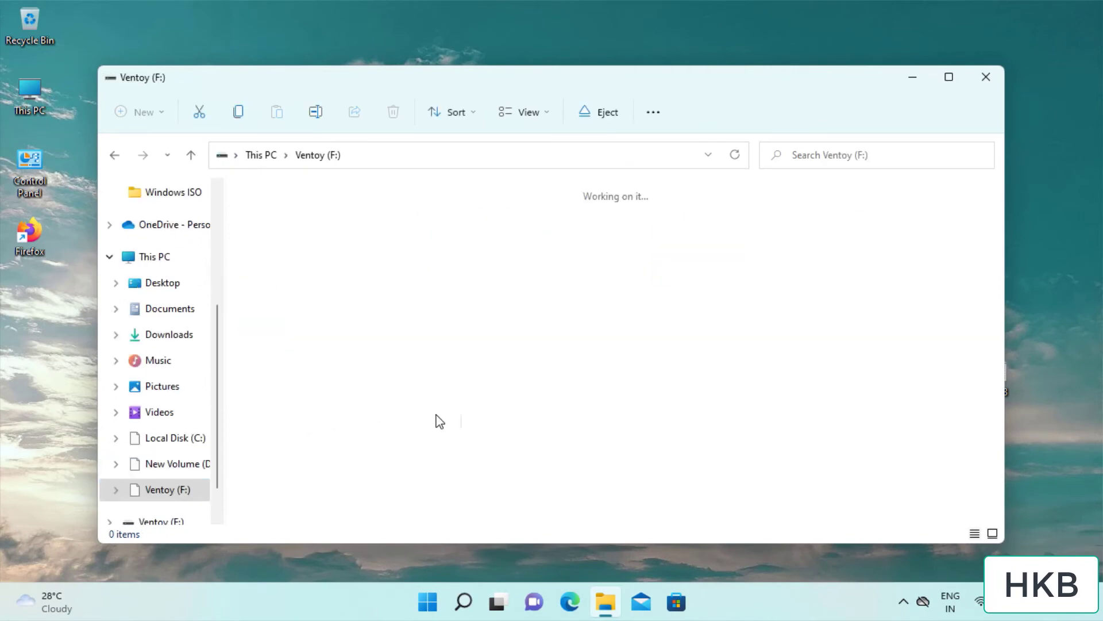
# - Copy the Win8.1, Windows10 and Windows11 ISO files from Downloads to the Ventoy (F:) drive
pyautogui.click(156, 340)
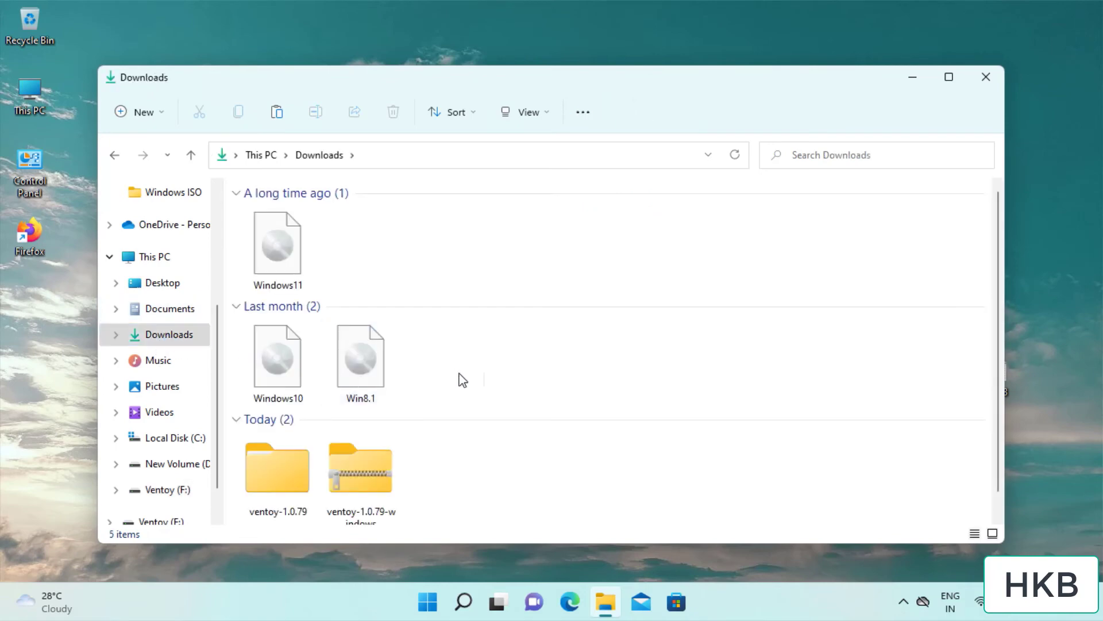
pyautogui.click(359, 375)
pyautogui.keyDown('ctrl'); pyautogui.click(278, 362); pyautogui.keyUp('ctrl')
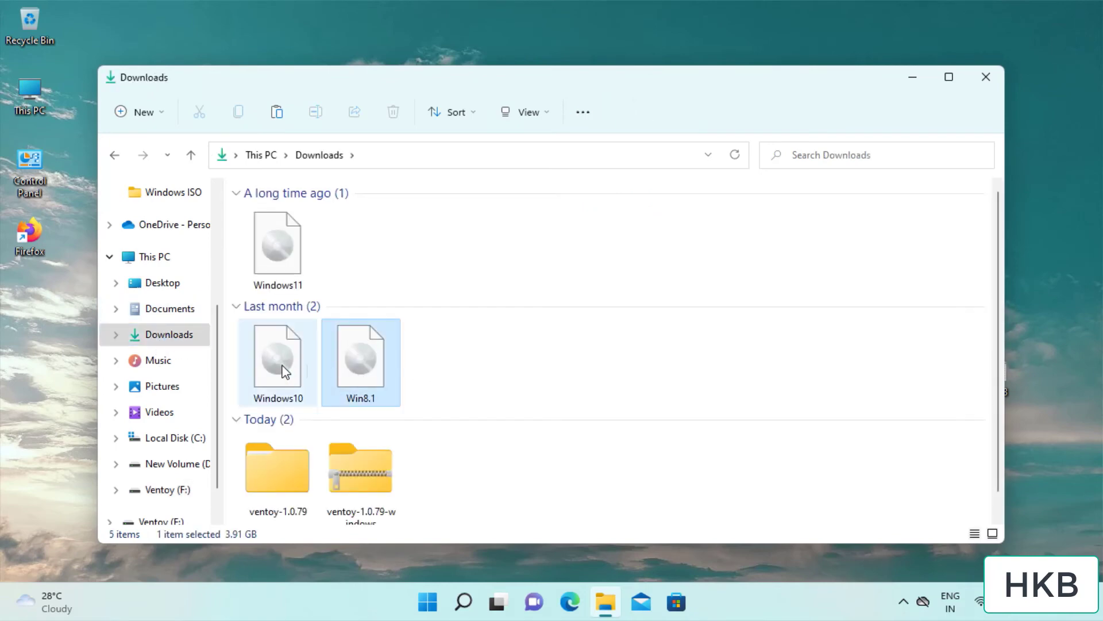
pyautogui.keyDown('ctrl'); pyautogui.click(277, 259); pyautogui.keyUp('ctrl')
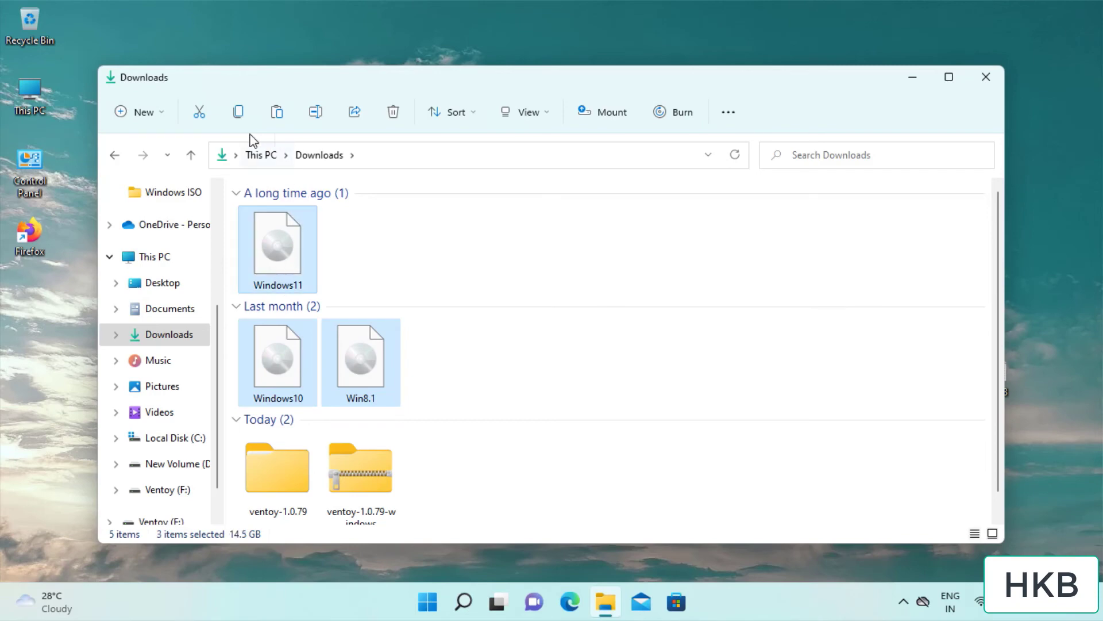
pyautogui.click(239, 114)
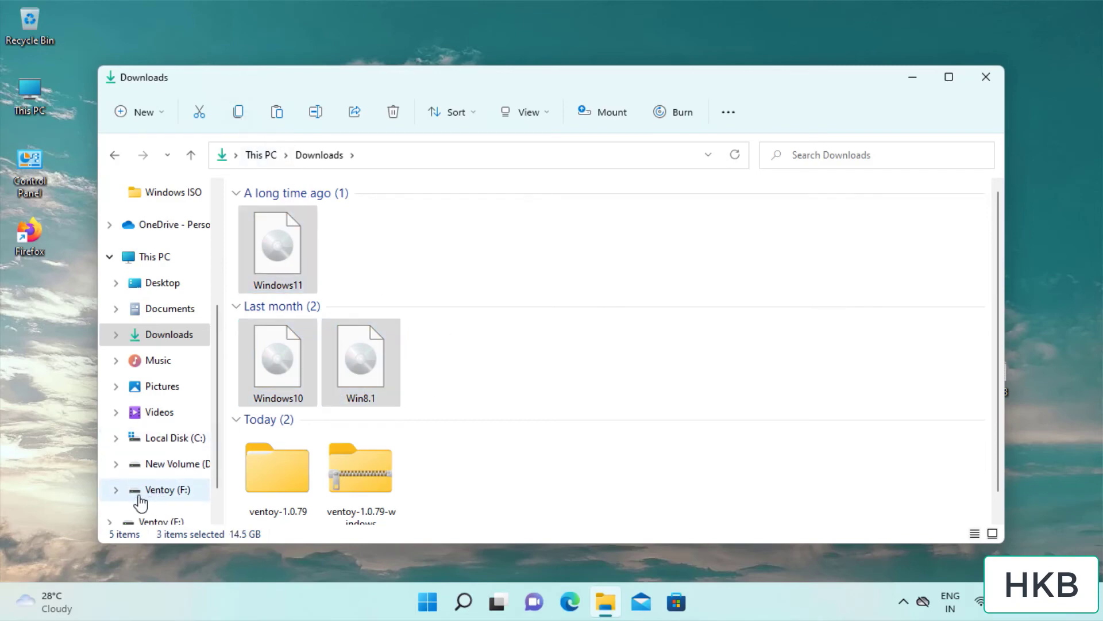
pyautogui.click(157, 260)
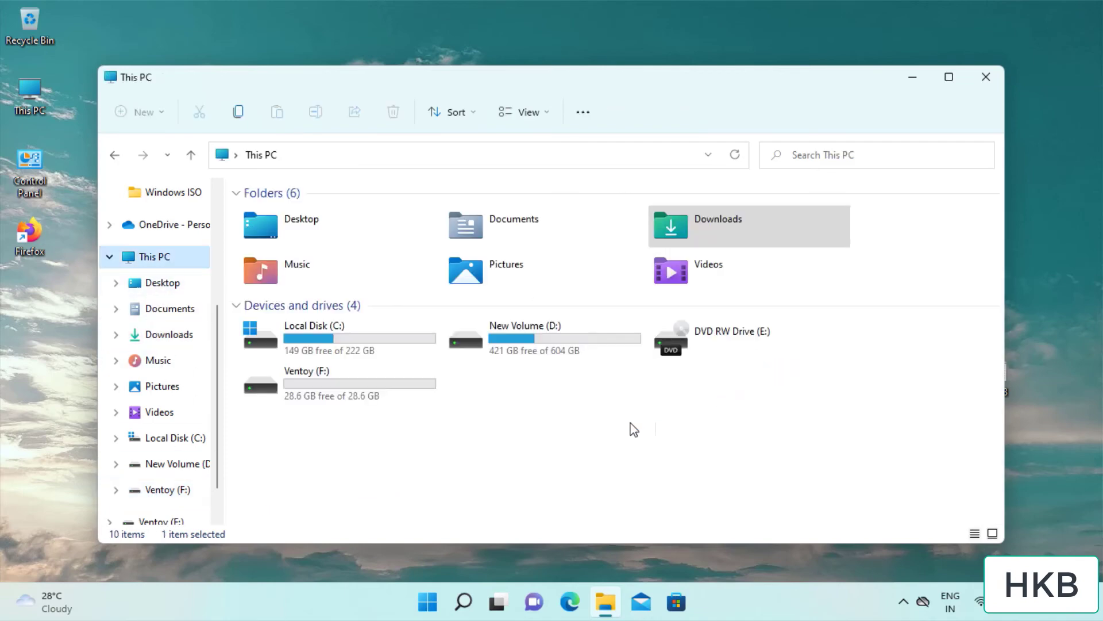
pyautogui.doubleClick(392, 397)
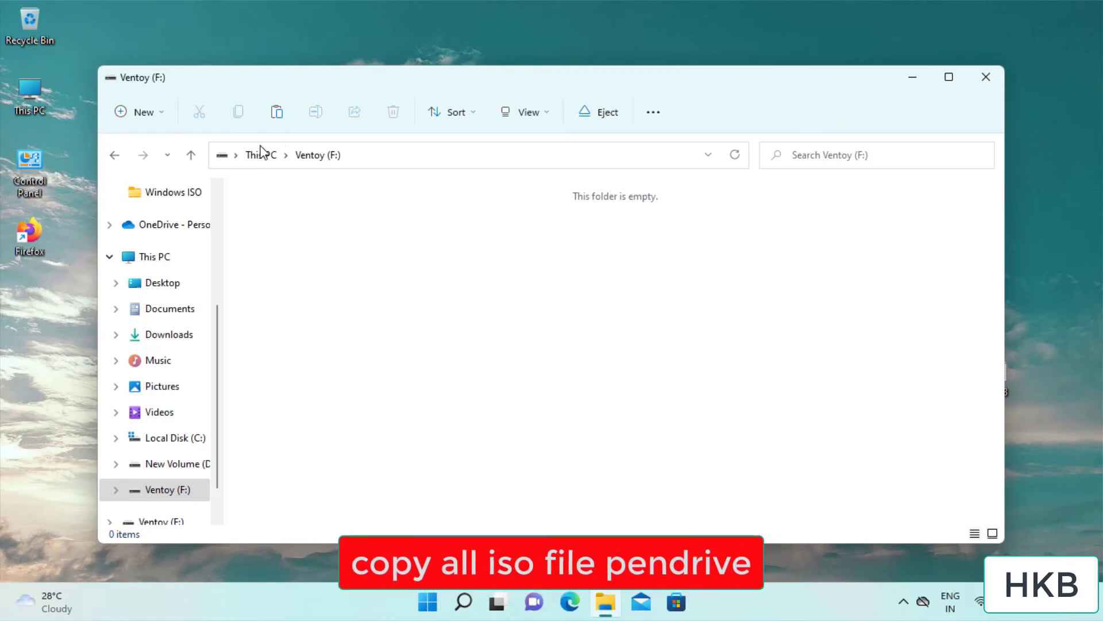
pyautogui.click(277, 113)
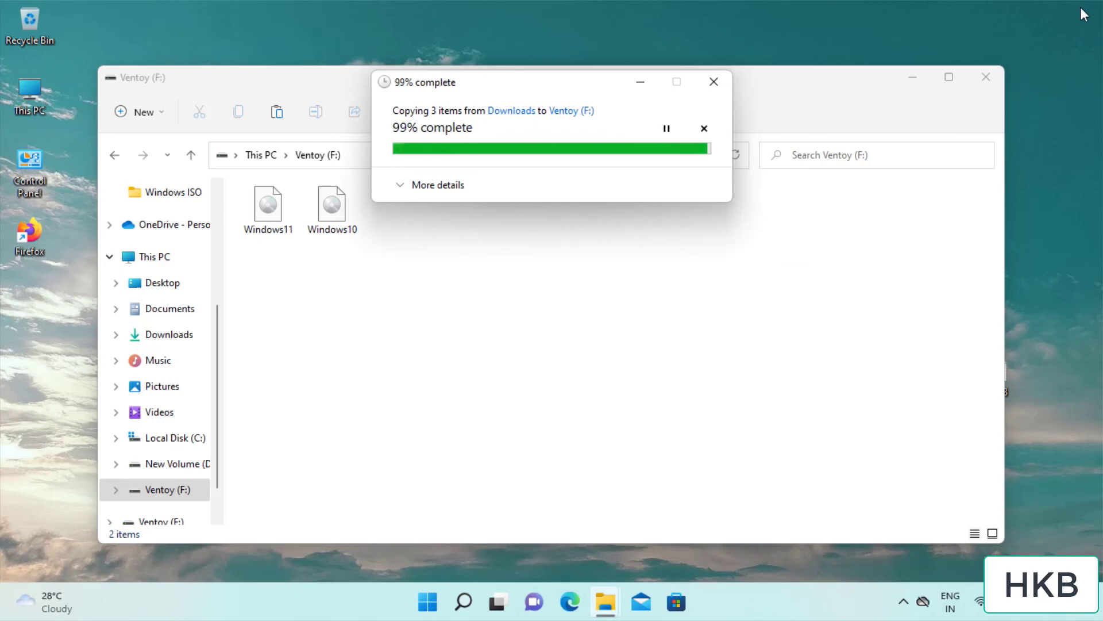
# - Check the Ventoy (F:) drive's free space in This PC and reopen it to verify the copied ISO files
pyautogui.click(505, 346)
pyautogui.click(166, 259)
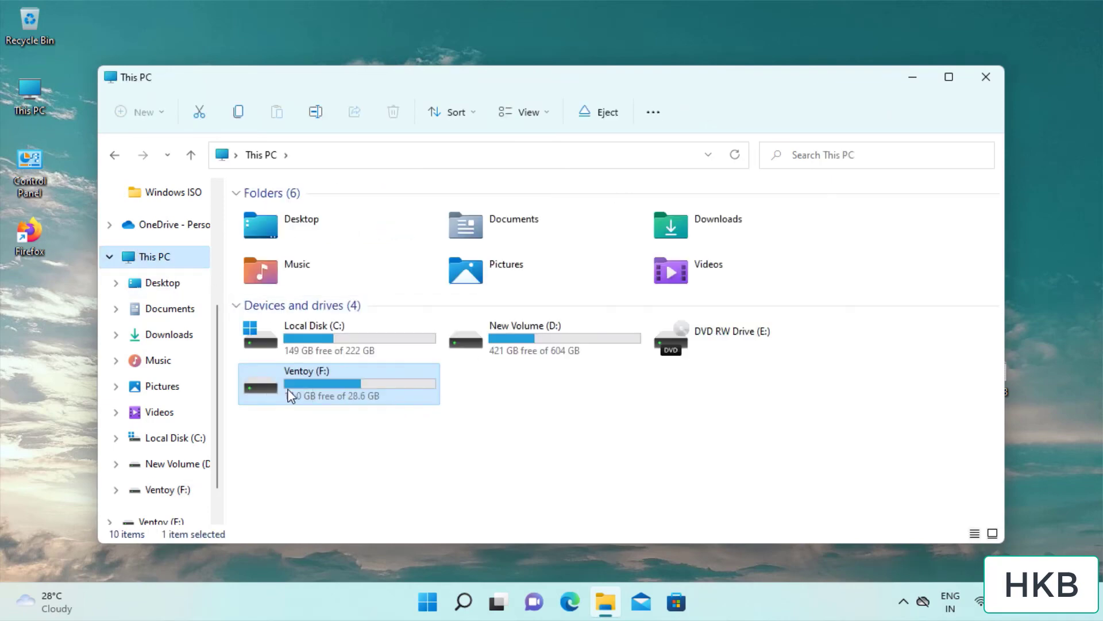
pyautogui.doubleClick(341, 388)
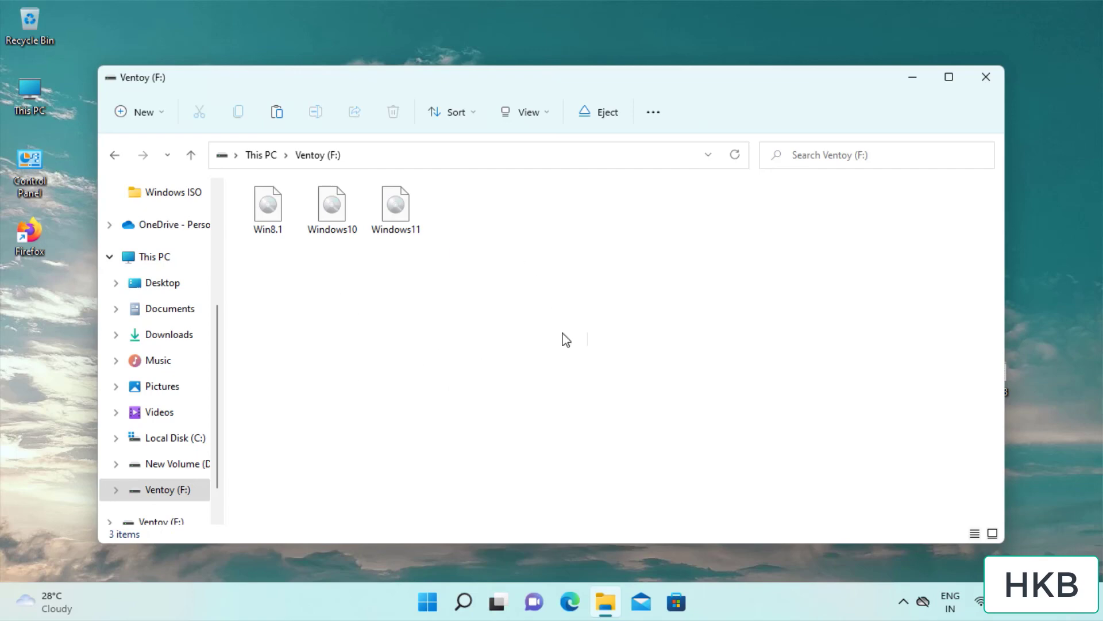